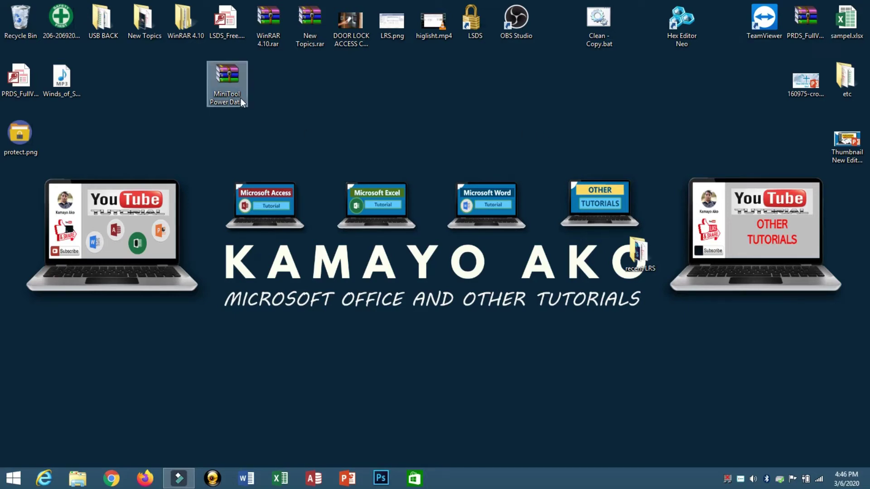
# - Turn Wi-Fi off from the taskbar network panel, leaving the desktop clear
pyautogui.click(222, 101)
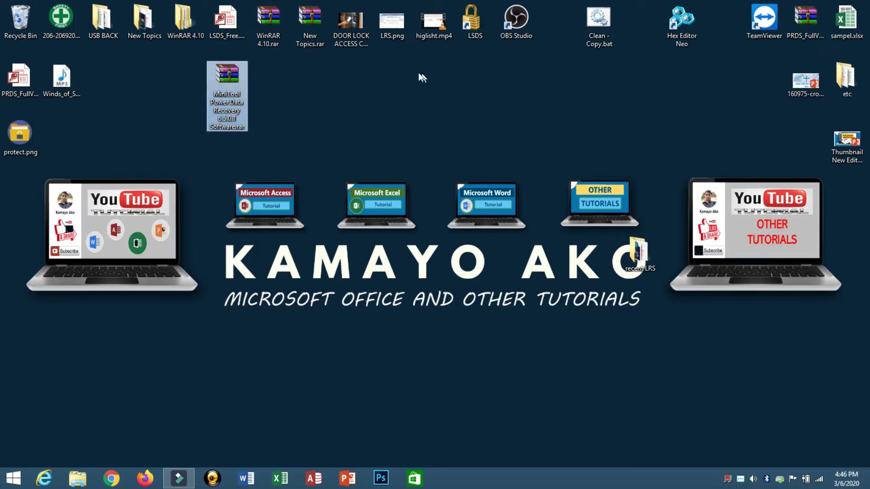
pyautogui.moveTo(218, 103)
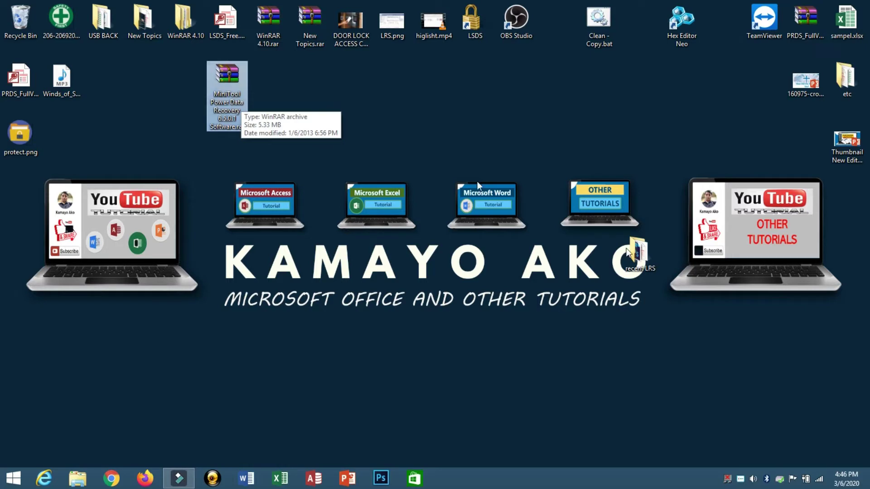
pyautogui.click(821, 484)
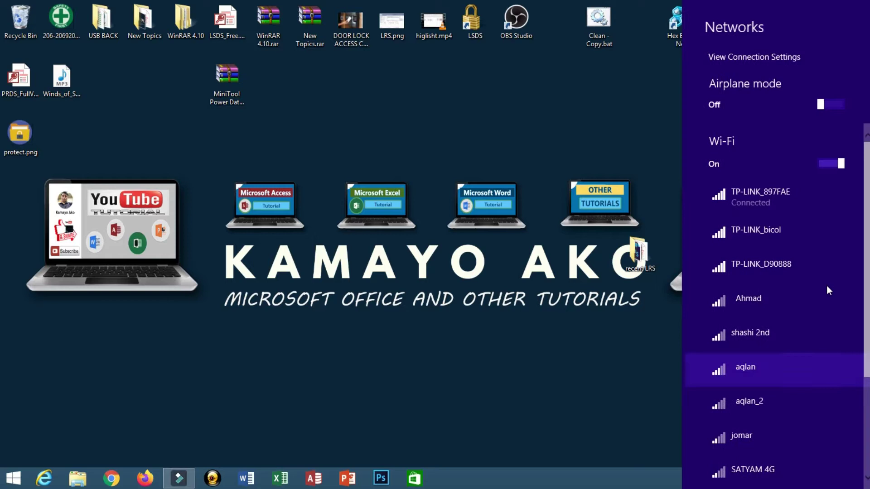
pyautogui.click(822, 165)
pyautogui.click(581, 402)
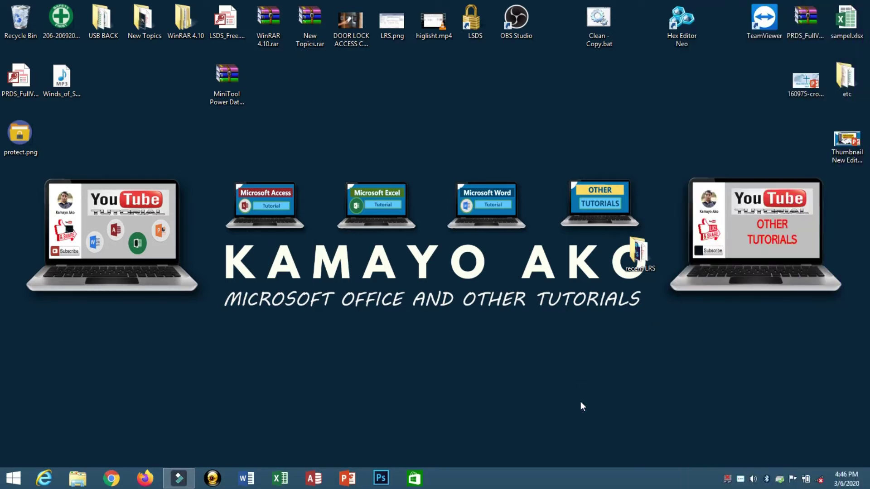
# - Disable and save Windows Defender real-time protection, then close Defender
pyautogui.press('super+s')
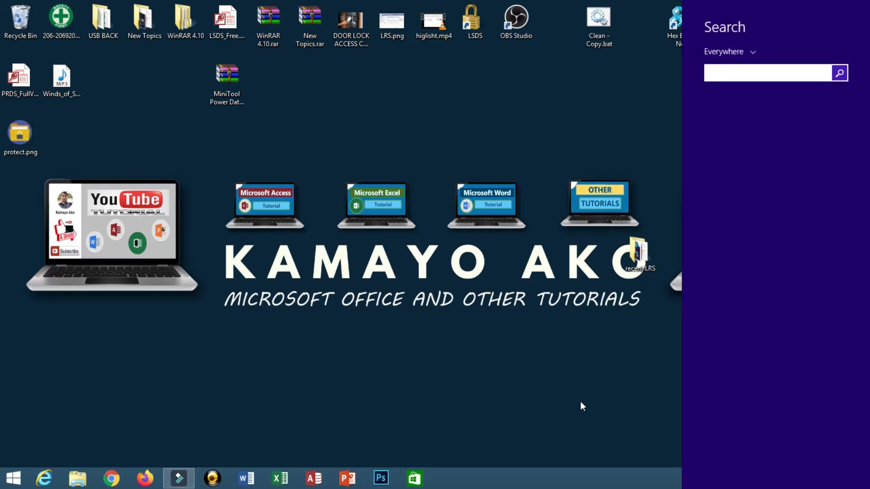
pyautogui.write('wi')
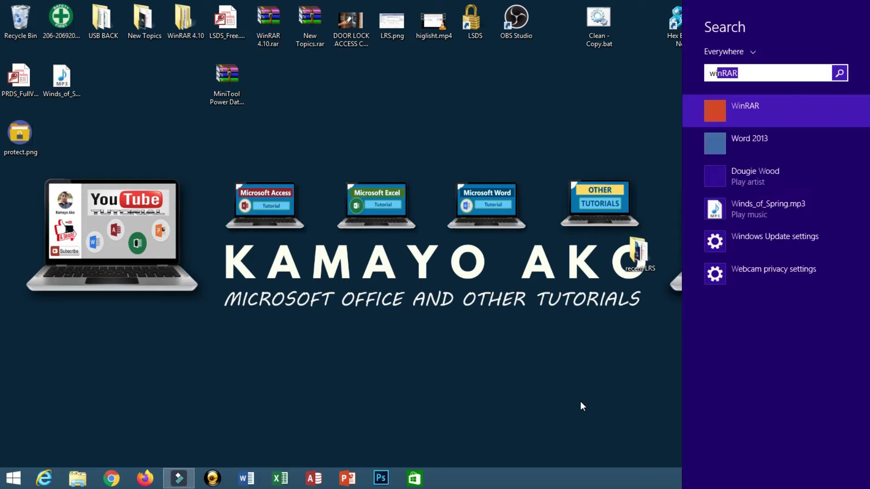
pyautogui.write('d')
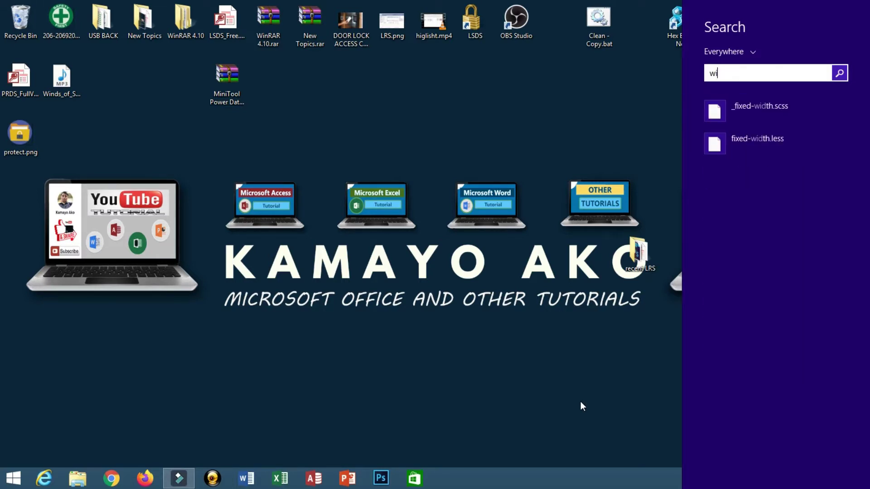
pyautogui.write('ndow')
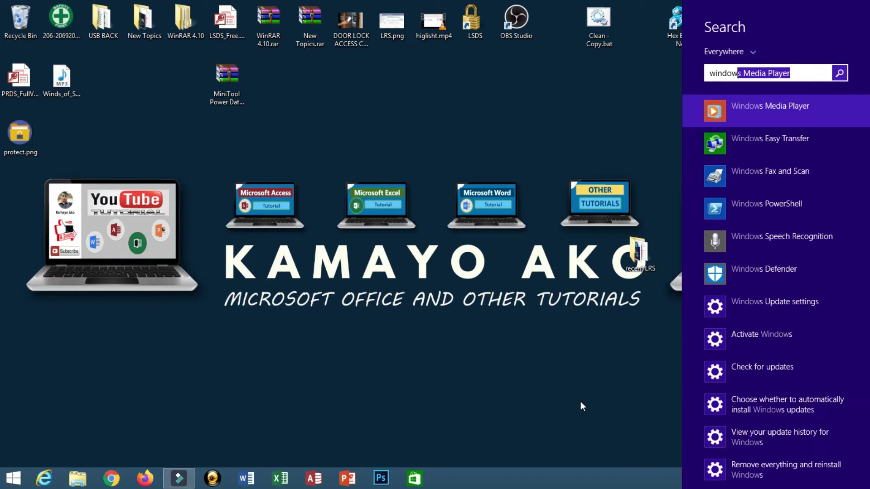
pyautogui.write('s defen')
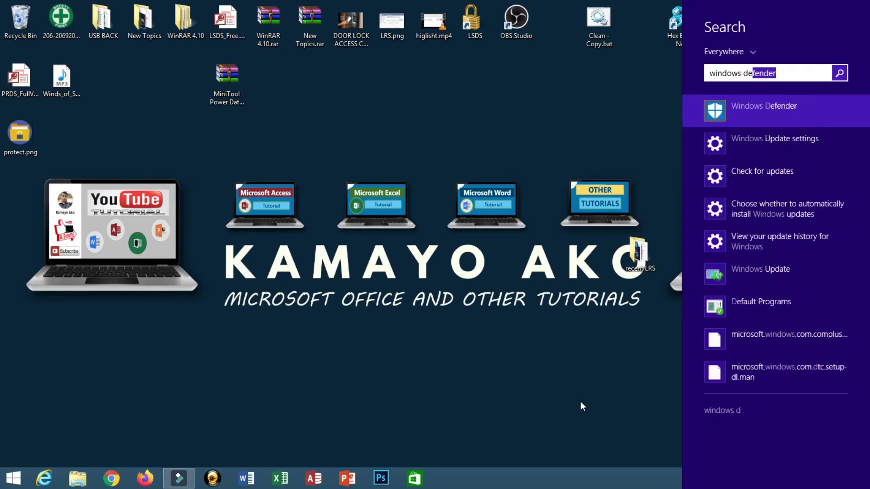
pyautogui.click(762, 106)
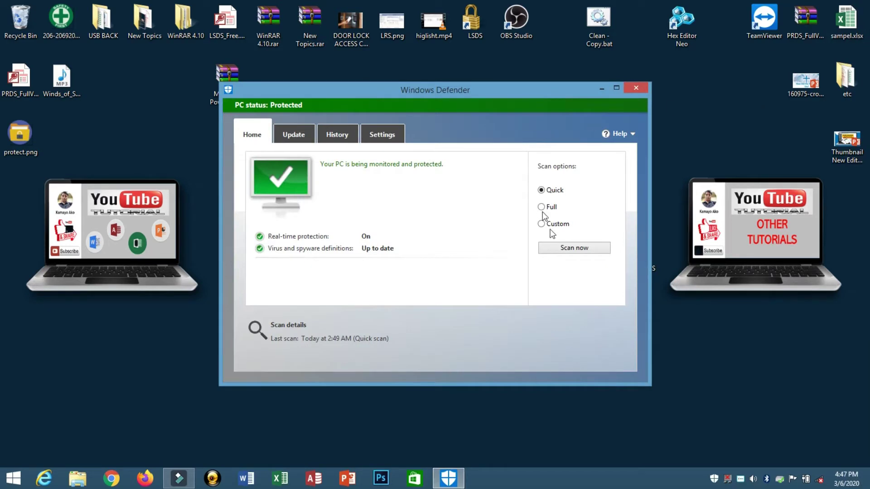
pyautogui.click(382, 135)
pyautogui.click(358, 168)
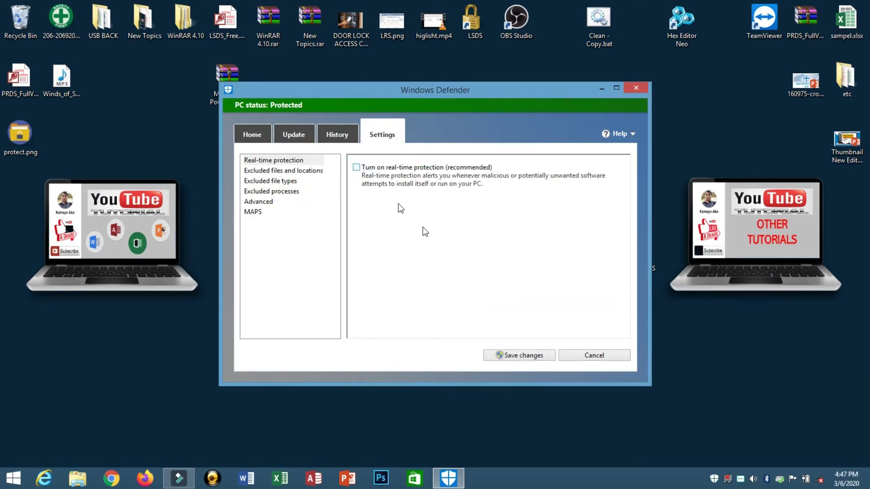
pyautogui.click(512, 356)
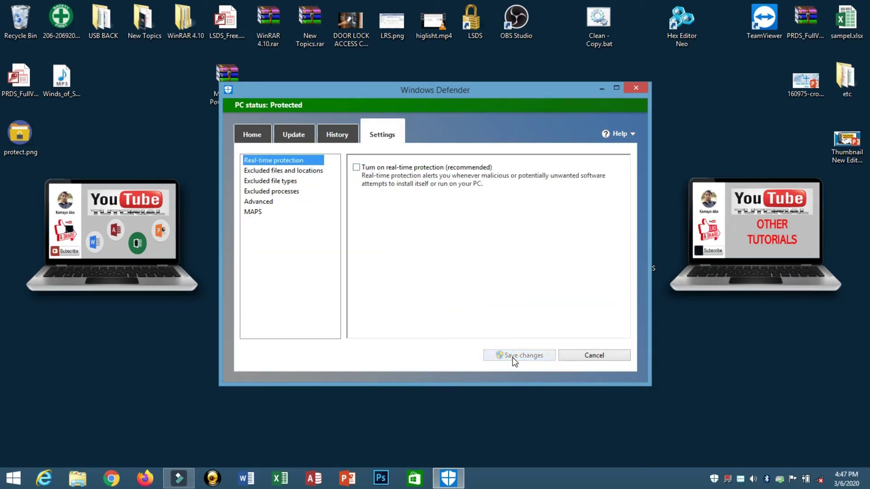
pyautogui.click(634, 90)
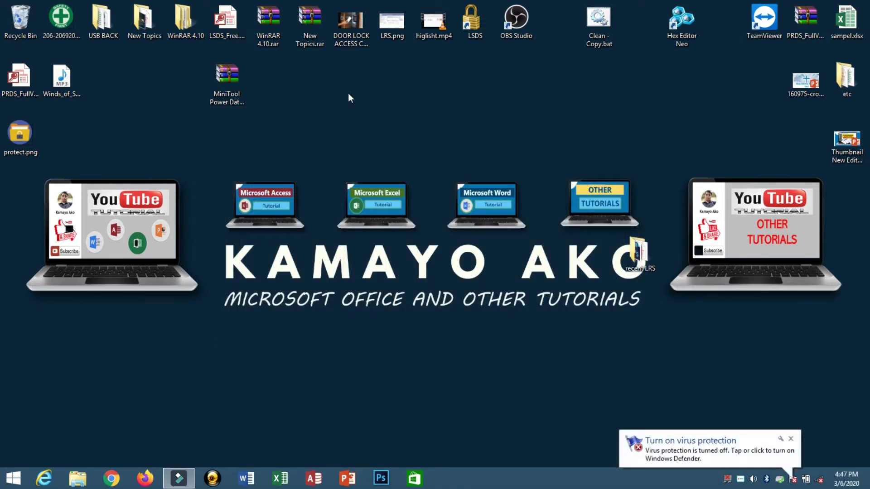
# - Extract the MiniTool Power Data Recovery archive onto the desktop with Extract Here
pyautogui.moveTo(236, 73); pyautogui.dragTo(252, 85)
pyautogui.rightClick(222, 71)
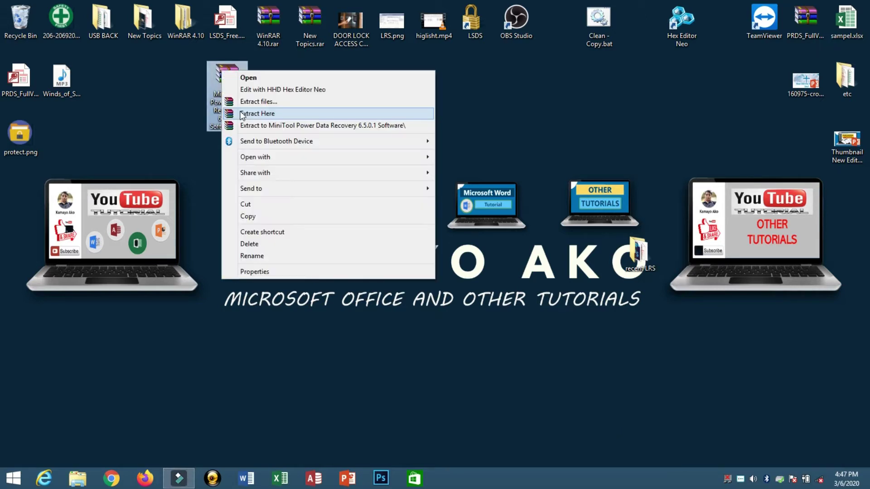
pyautogui.click(241, 115)
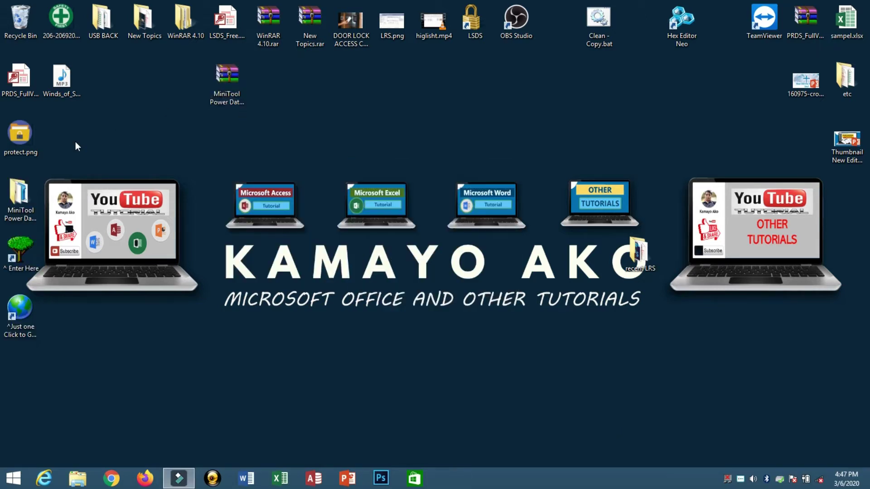
pyautogui.moveTo(26, 192); pyautogui.dragTo(312, 79)
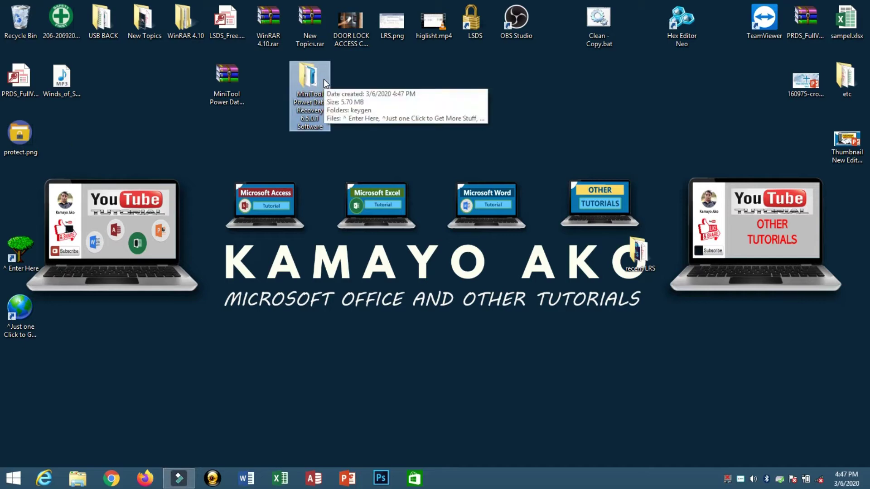
# - Inspect the contents of the extracted folder's keygen subfolder, then close it
pyautogui.doubleClick(312, 80)
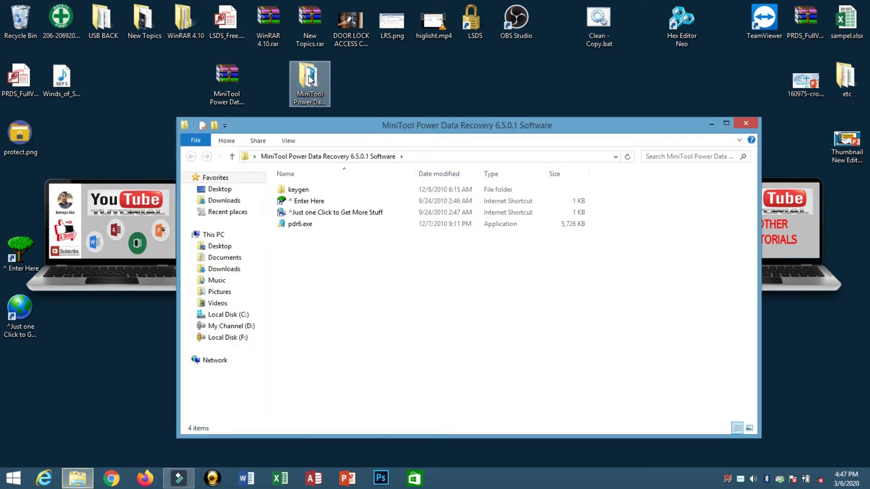
pyautogui.moveTo(341, 124); pyautogui.dragTo(365, 89)
pyautogui.doubleClick(354, 157)
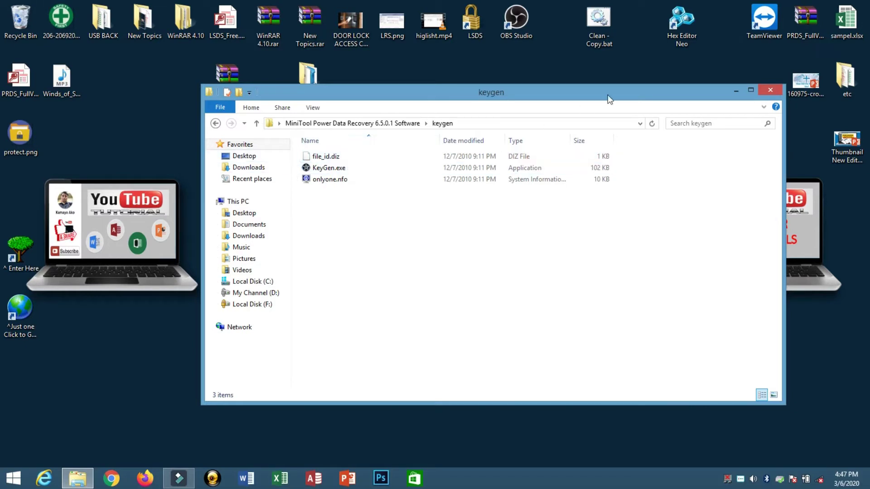
pyautogui.moveTo(562, 89); pyautogui.dragTo(552, 110)
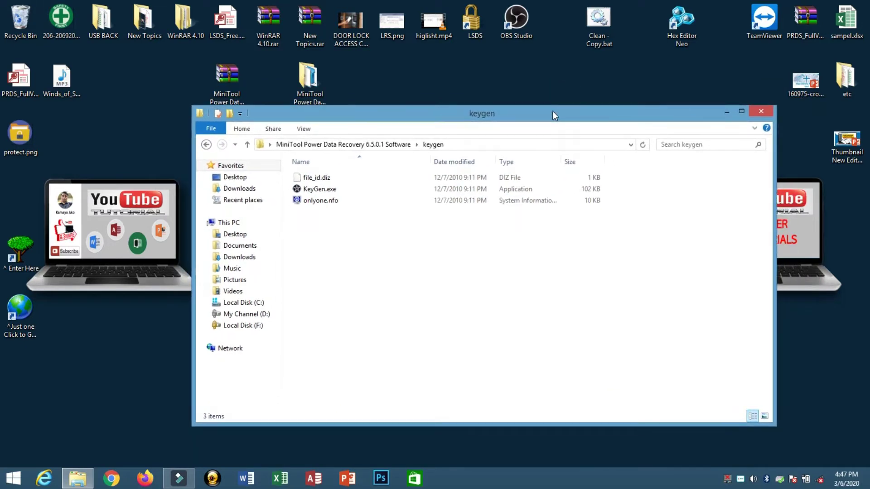
pyautogui.moveTo(613, 116); pyautogui.dragTo(641, 114)
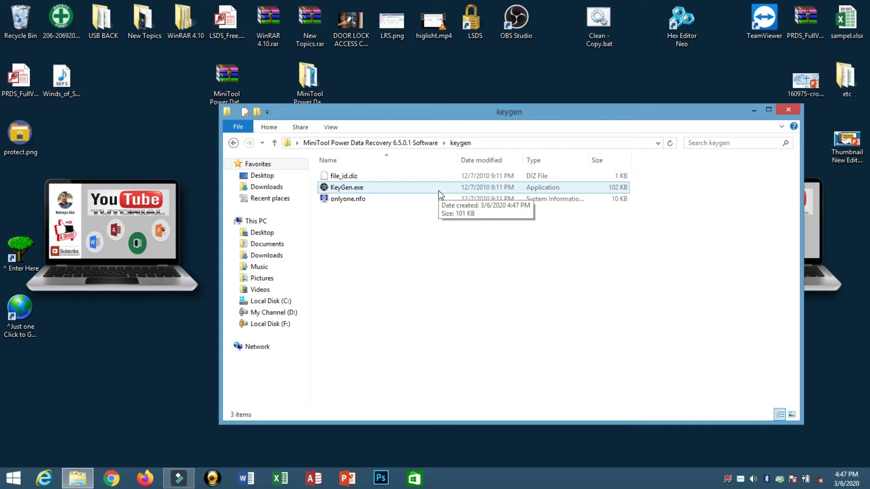
pyautogui.click(785, 107)
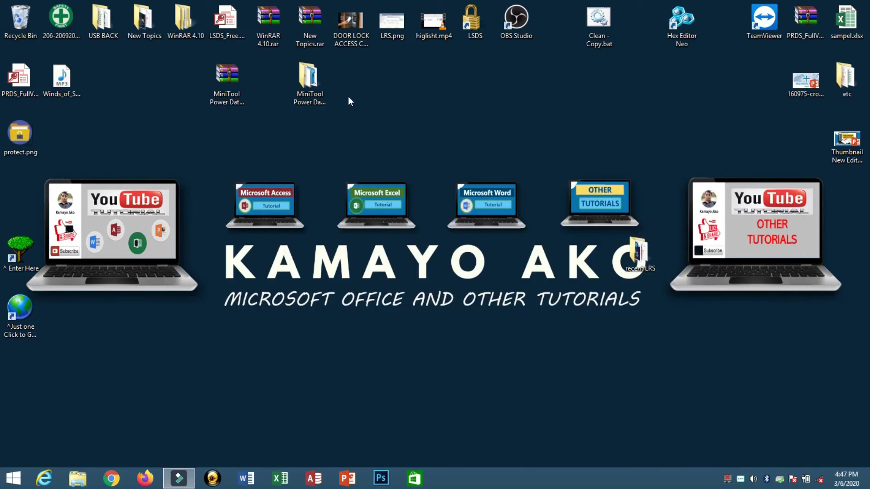
# - Launch the pdr6.exe installer from the extracted MiniTool folder
pyautogui.doubleClick(312, 92)
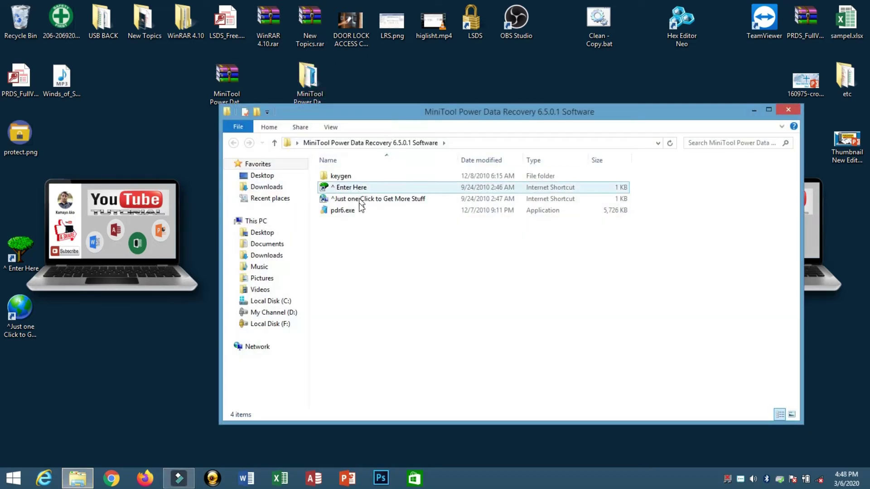
pyautogui.click(343, 214)
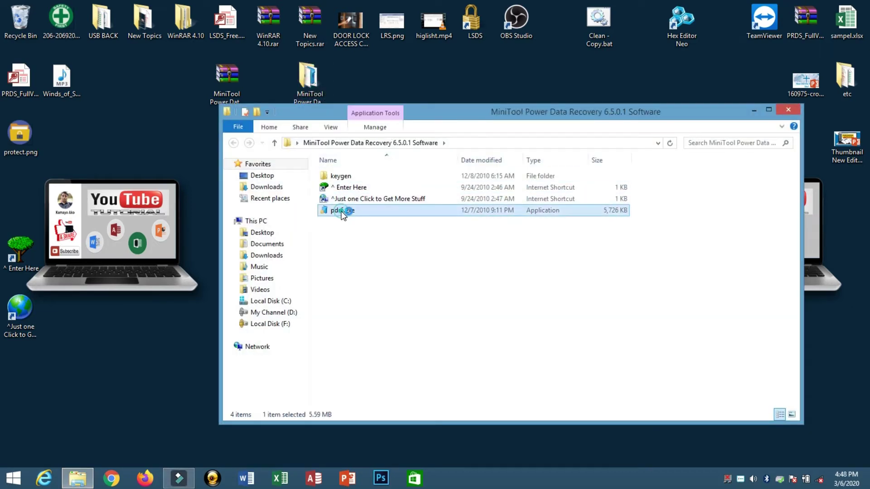
pyautogui.doubleClick(343, 214)
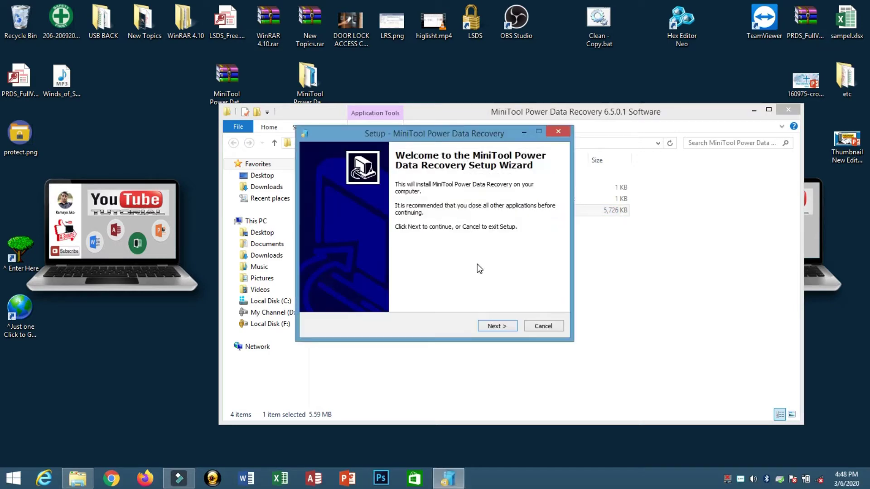
# - Accept the license and install into C:\Program Files (x86)\PowerDataRecovery with a desktop icon
pyautogui.click(493, 324)
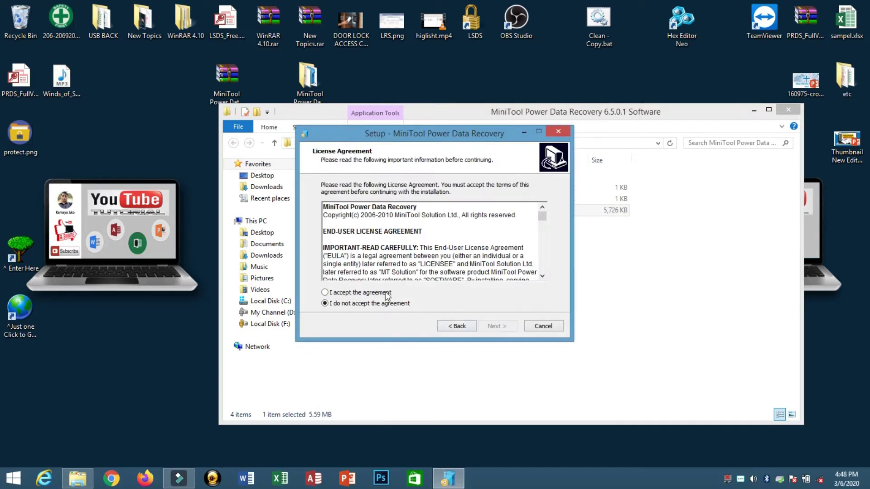
pyautogui.click(386, 293)
pyautogui.click(497, 327)
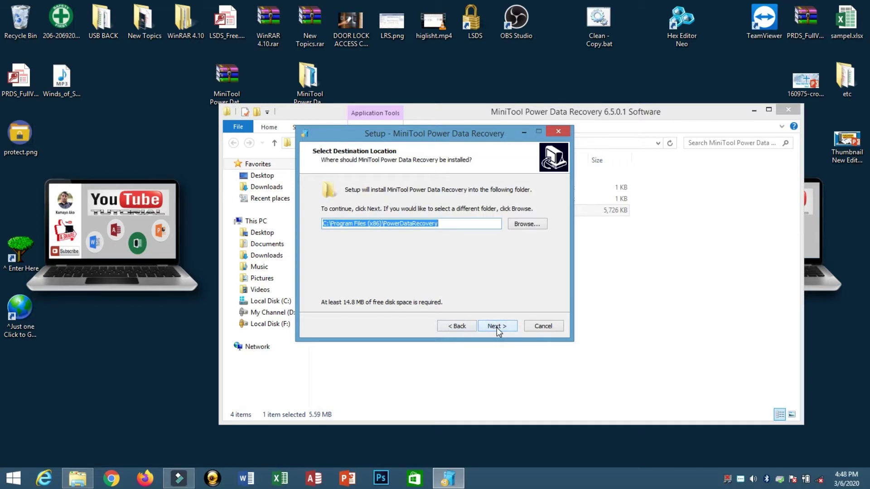
pyautogui.click(496, 326)
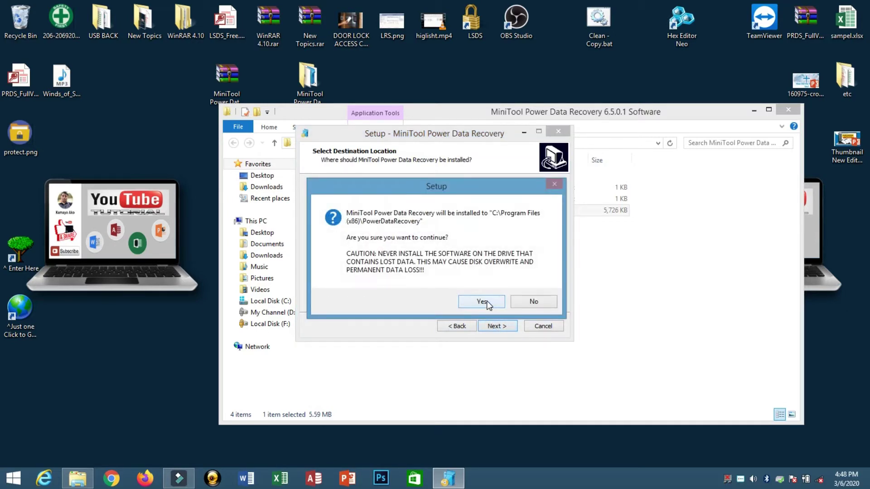
pyautogui.click(486, 301)
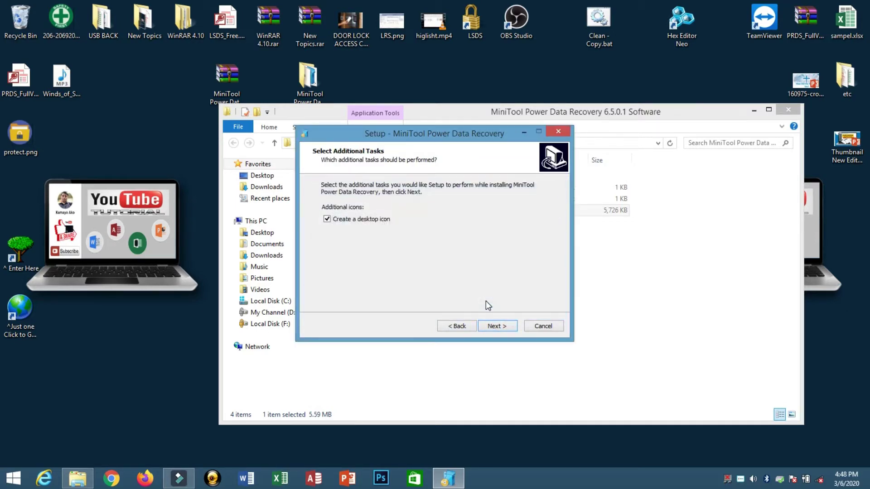
pyautogui.click(493, 327)
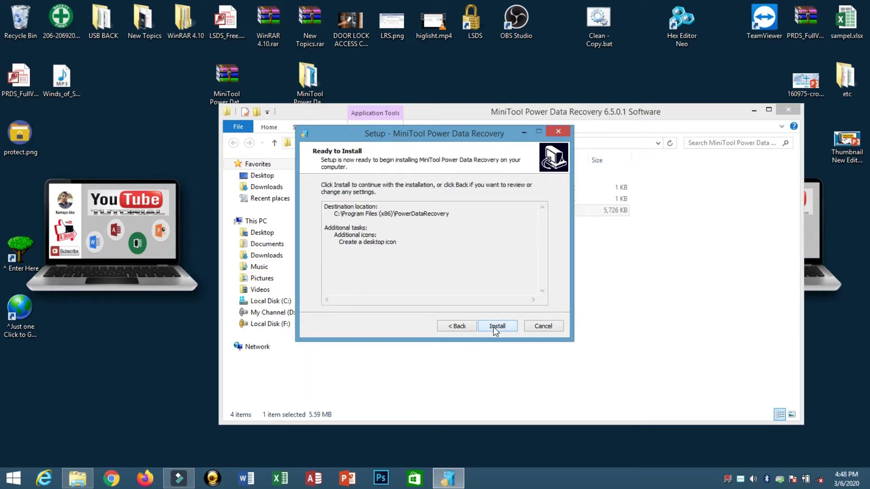
pyautogui.click(494, 327)
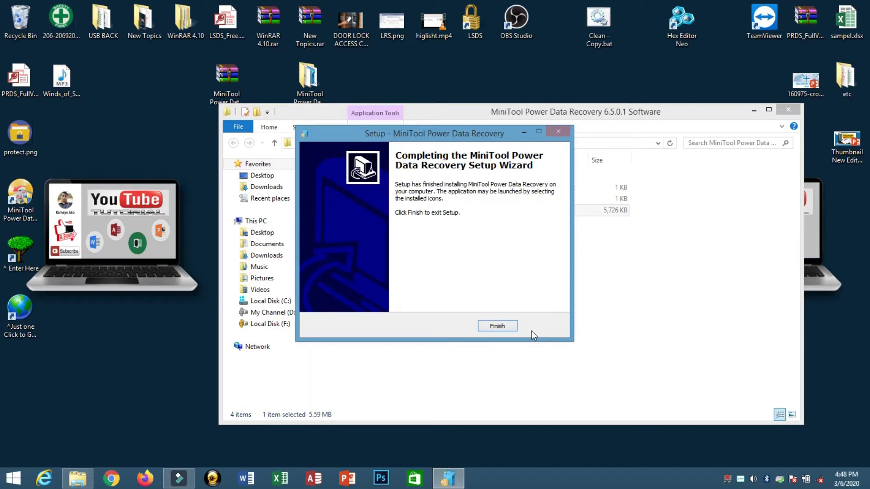
# - Close setup and the software folder, then start MiniTool Power Data Recovery from its desktop shortcut
pyautogui.click(497, 324)
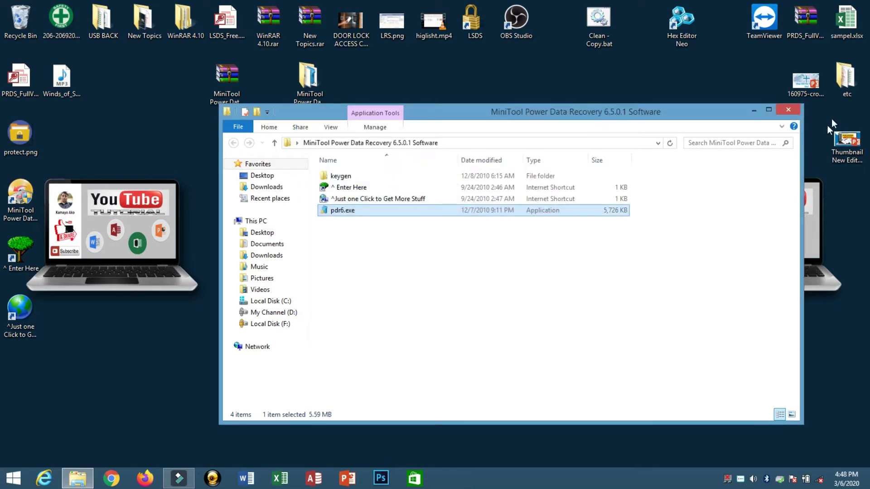
pyautogui.click(787, 109)
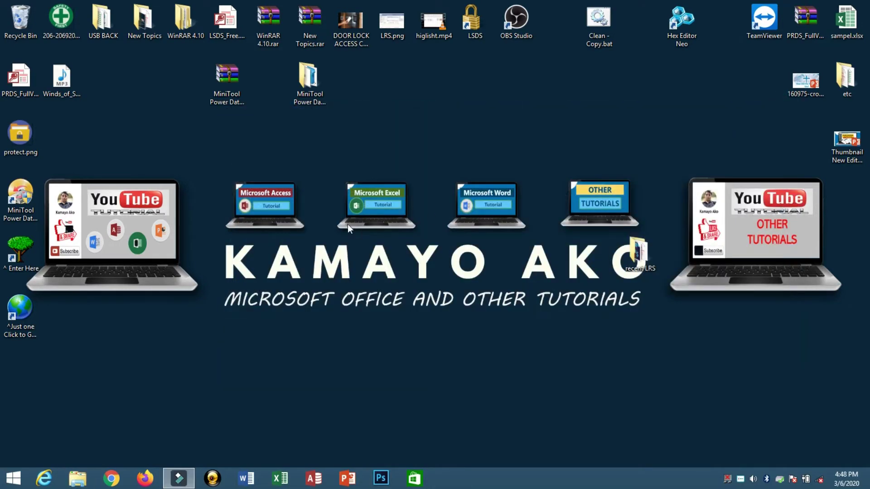
pyautogui.click(25, 204)
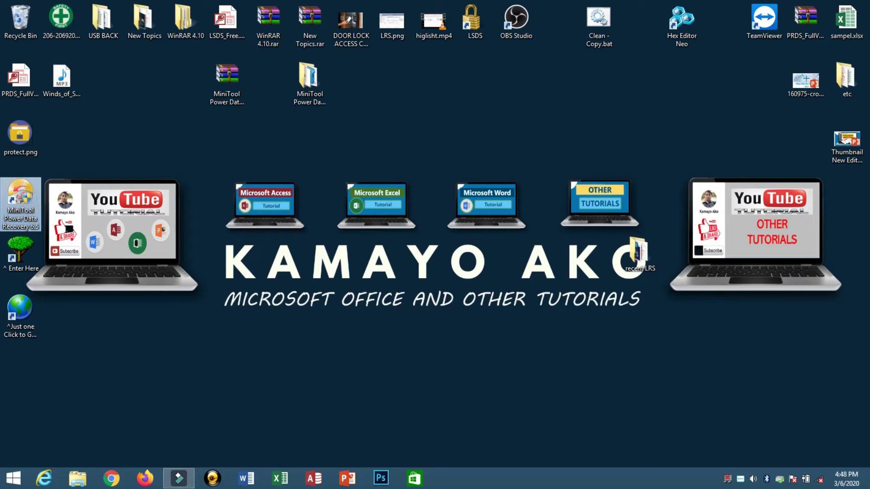
pyautogui.press('Return')
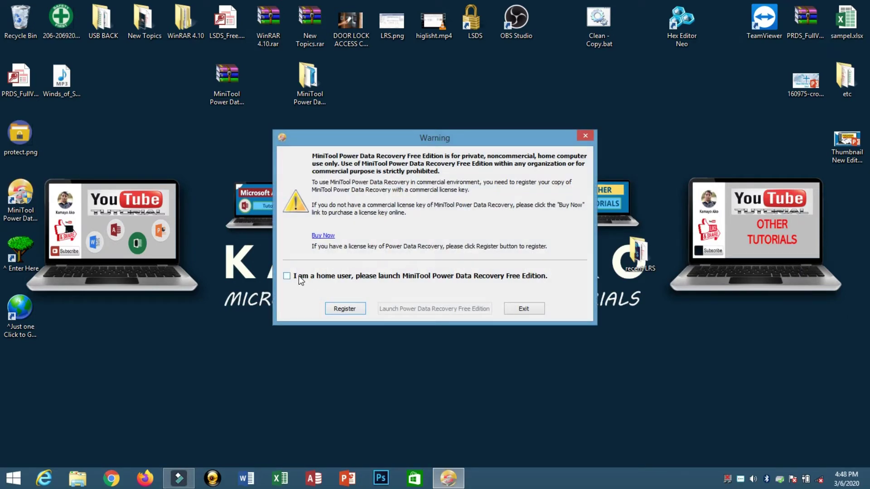
# - Declare home use and bring up the Registration dialog's license-key box
pyautogui.click(298, 276)
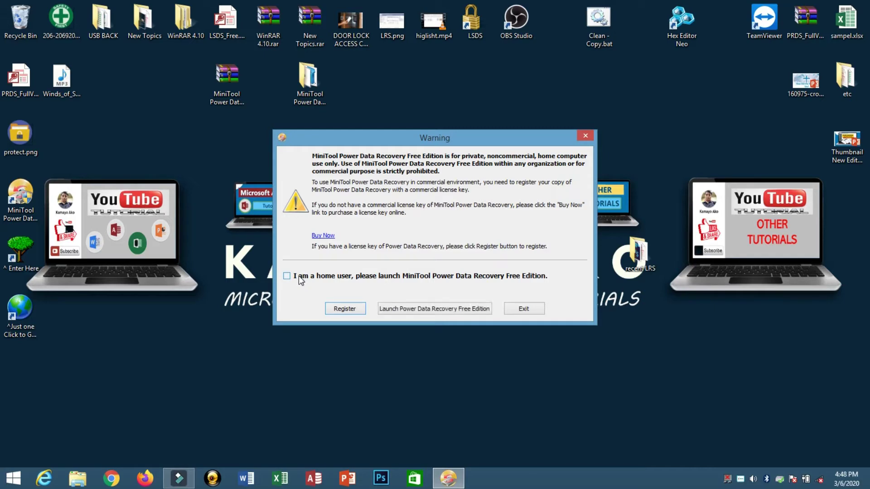
pyautogui.click(345, 313)
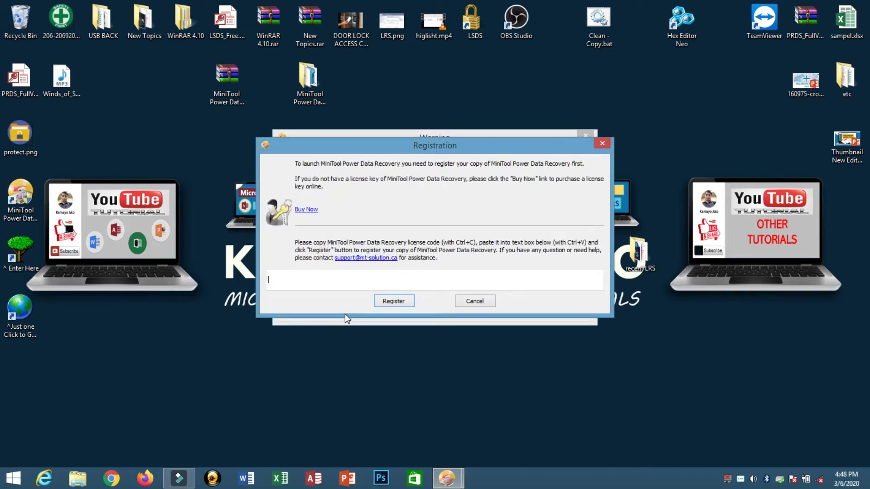
pyautogui.click(405, 283)
# - Place the MiniTool Power Data Recovery 6.5.0.1 Software folder beside the Registration dialog
pyautogui.doubleClick(316, 104)
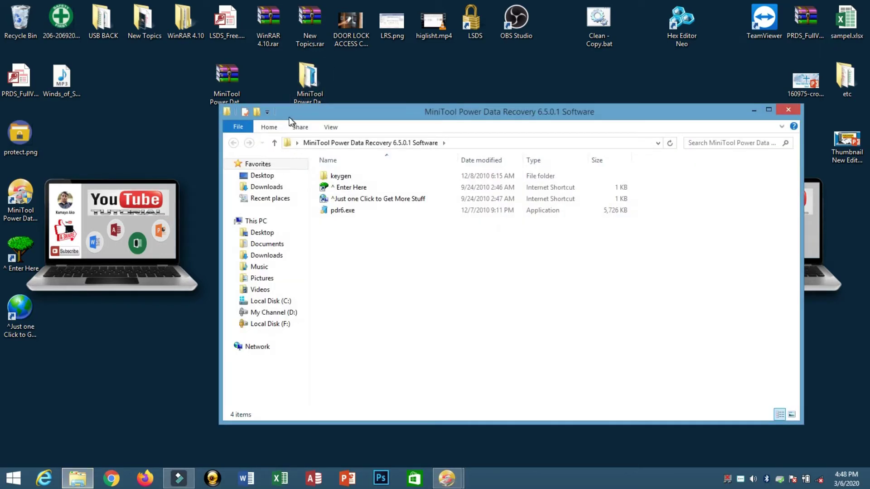
pyautogui.moveTo(219, 161); pyautogui.dragTo(481, 160)
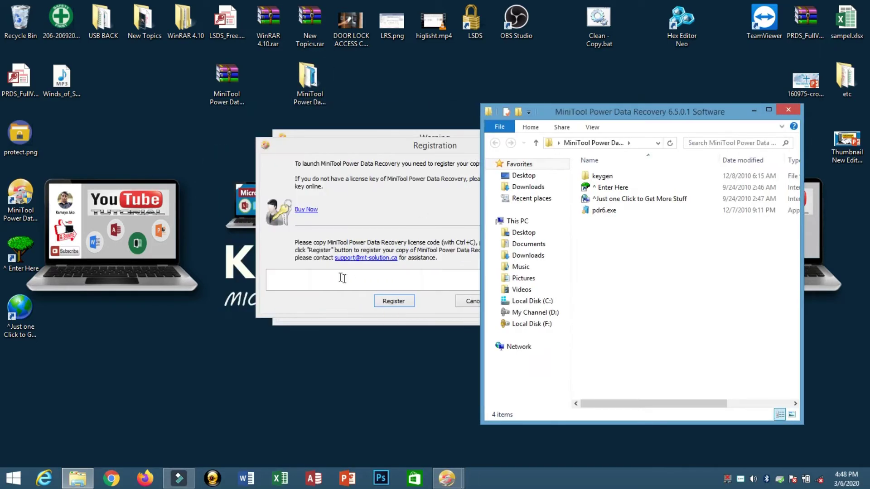
pyautogui.moveTo(336, 147); pyautogui.dragTo(225, 134)
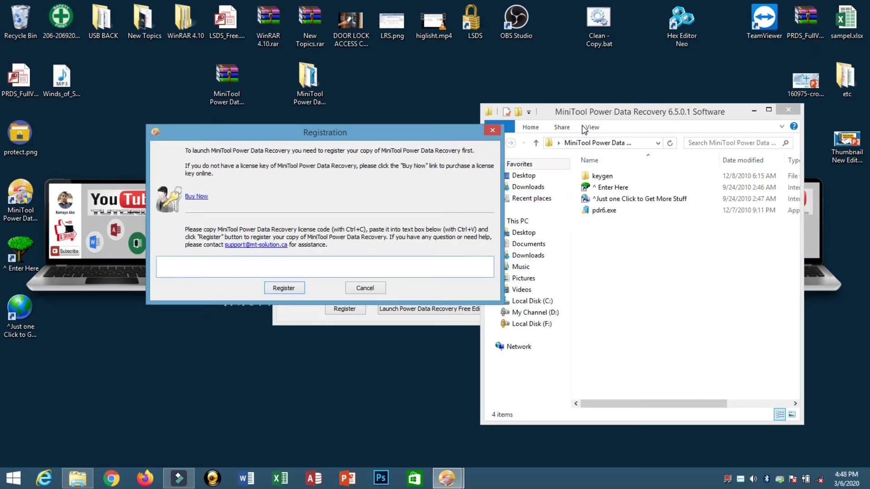
pyautogui.click(604, 129)
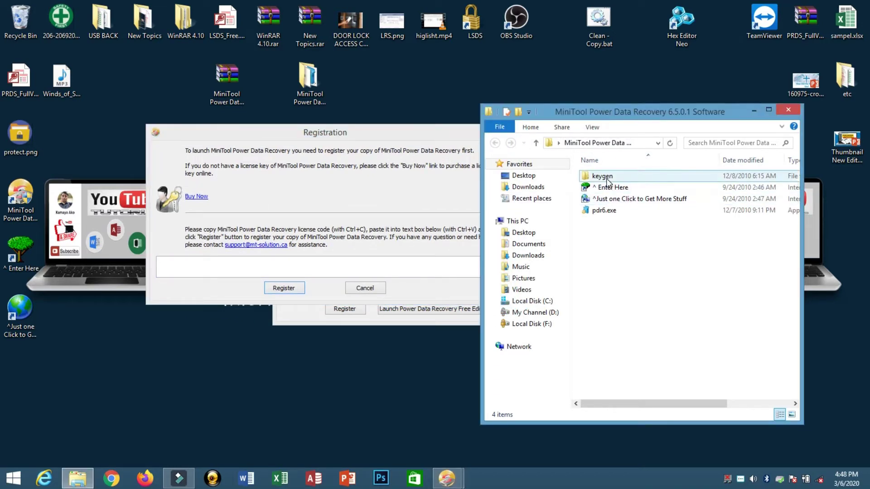
# - Generate a license key with KeyGen.exe from the keygen folder and copy it
pyautogui.doubleClick(601, 177)
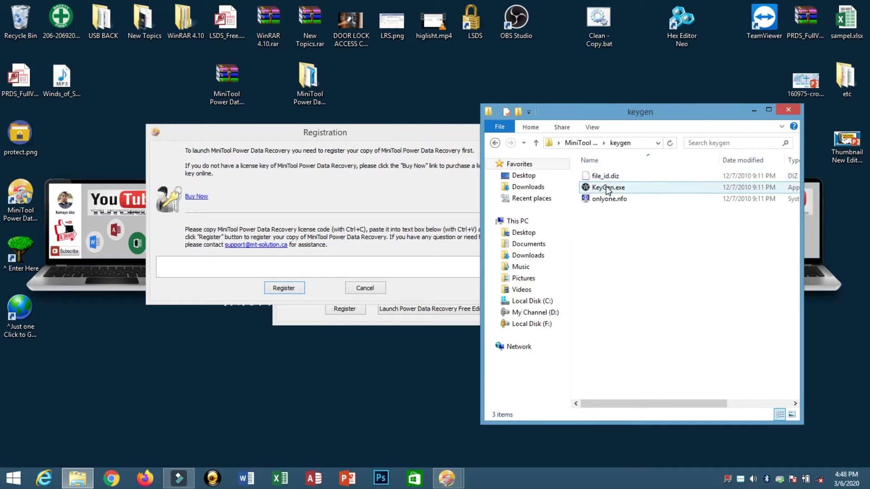
pyautogui.doubleClick(608, 188)
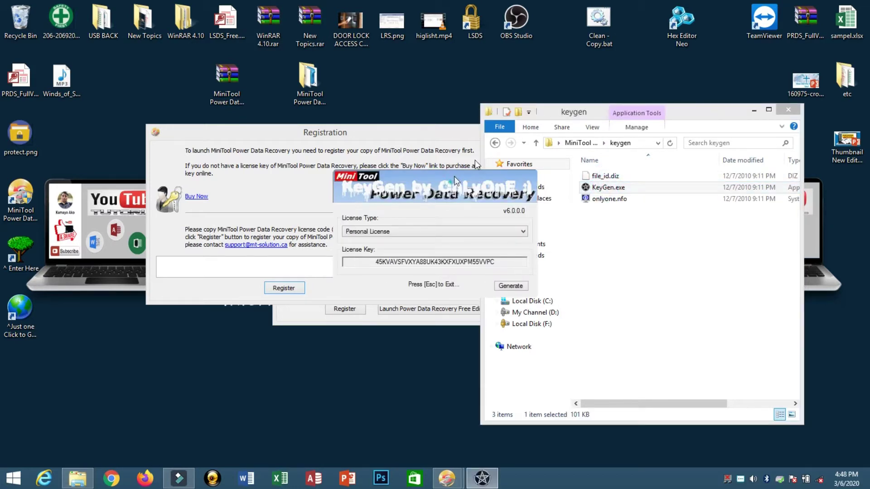
pyautogui.moveTo(455, 181); pyautogui.dragTo(548, 108)
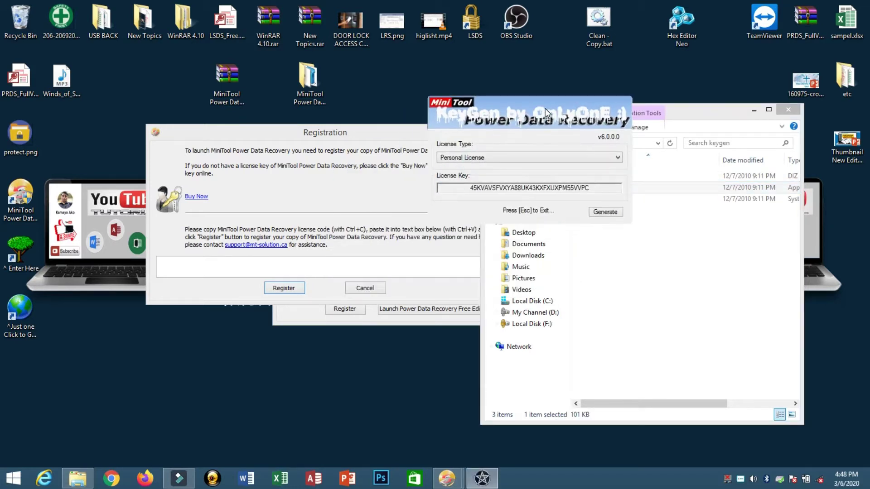
pyautogui.click(603, 214)
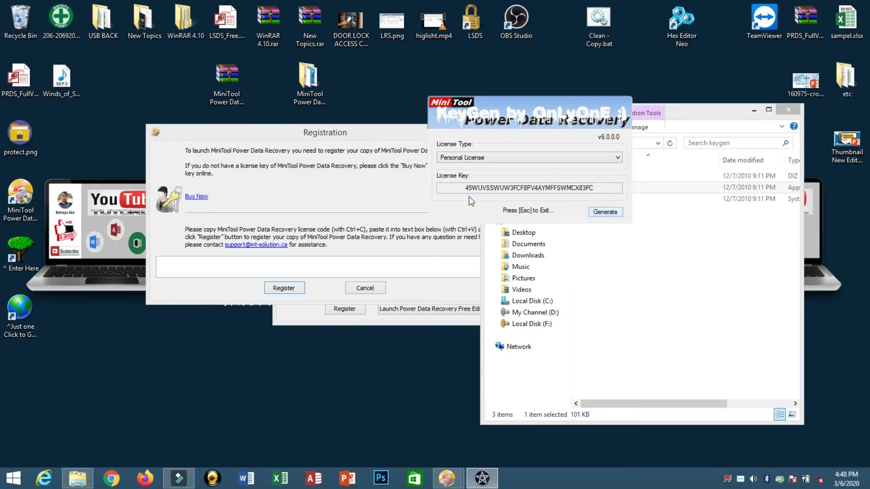
pyautogui.moveTo(465, 188); pyautogui.dragTo(613, 193)
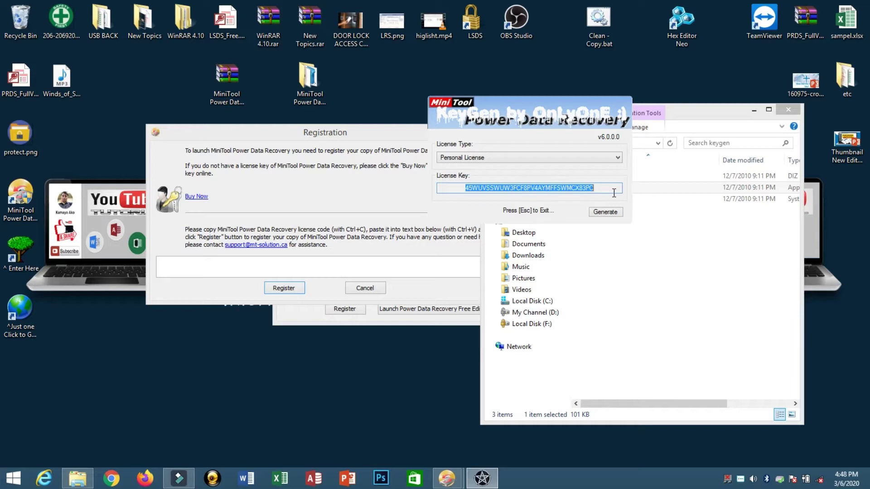
pyautogui.rightClick(566, 187)
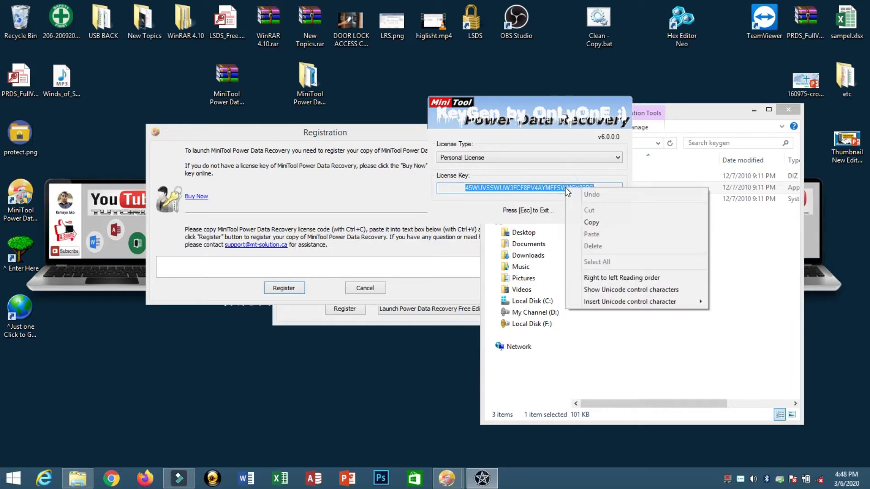
pyautogui.click(583, 222)
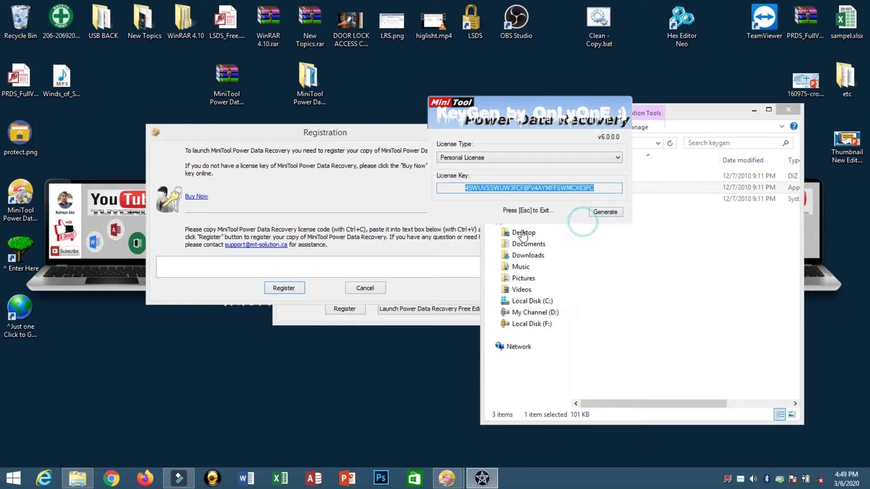
# - Paste the key into the Registration box, register, and dismiss the confirmation
pyautogui.click(246, 271)
pyautogui.rightClick(220, 272)
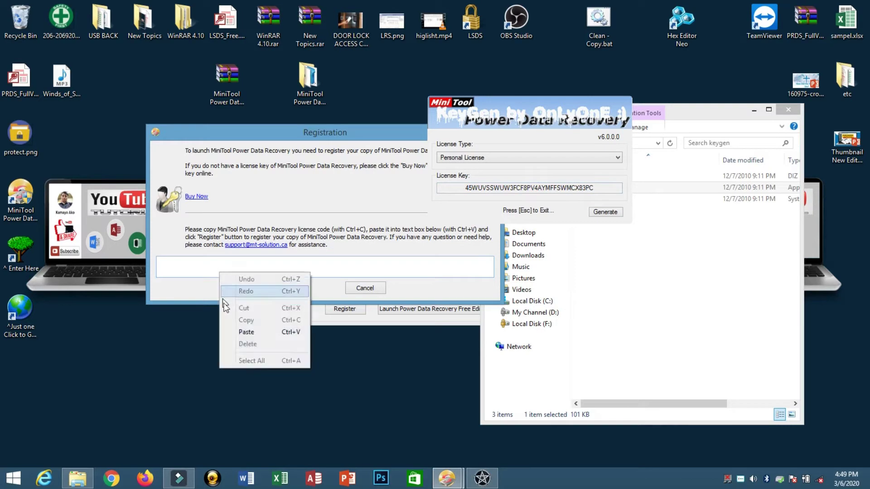
pyautogui.click(241, 333)
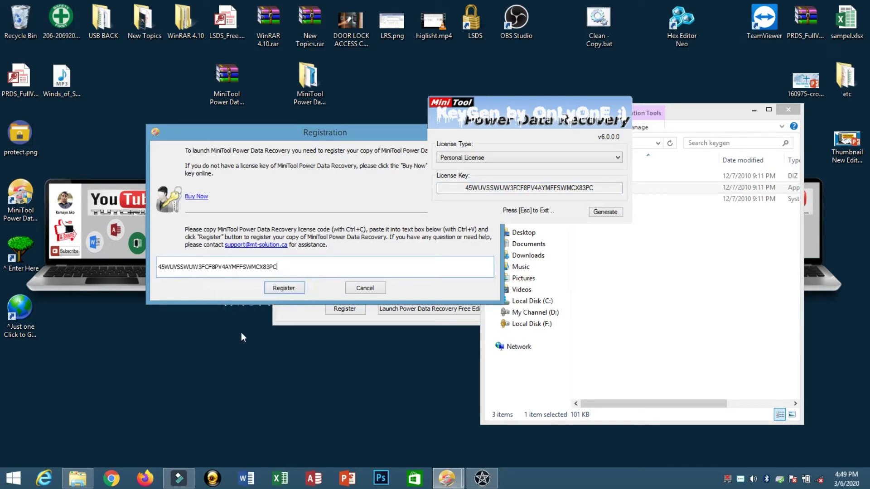
pyautogui.click(274, 290)
pyautogui.click(367, 238)
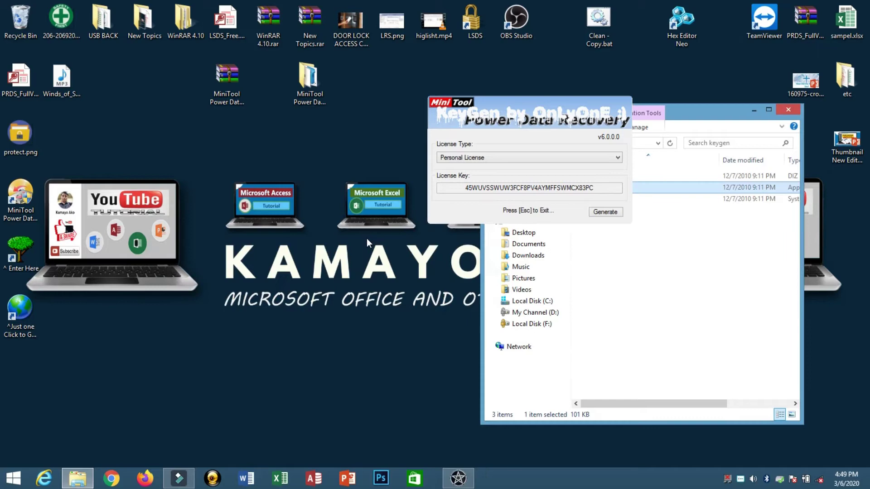
# - Close the key generator and list Lost Partition Recovery devices, including the 14.56 GB SanDisk USB
pyautogui.click(535, 212)
pyautogui.press('Escape')
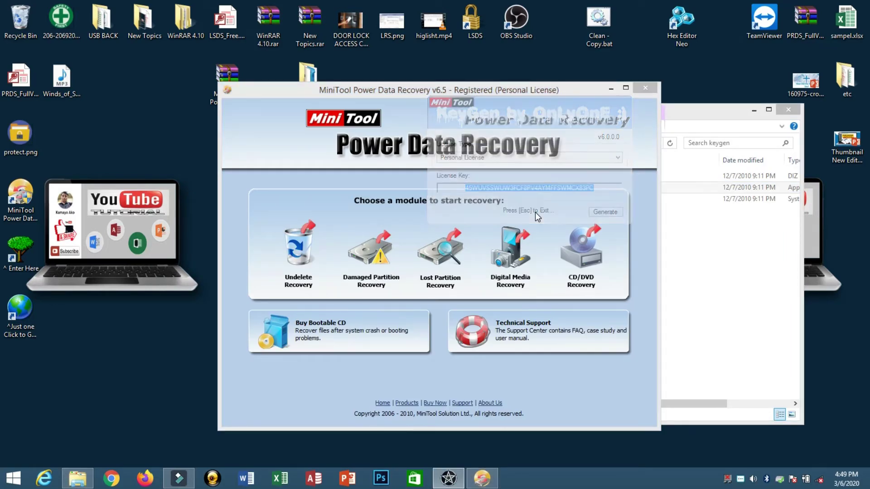
pyautogui.moveTo(442, 88); pyautogui.dragTo(489, 91)
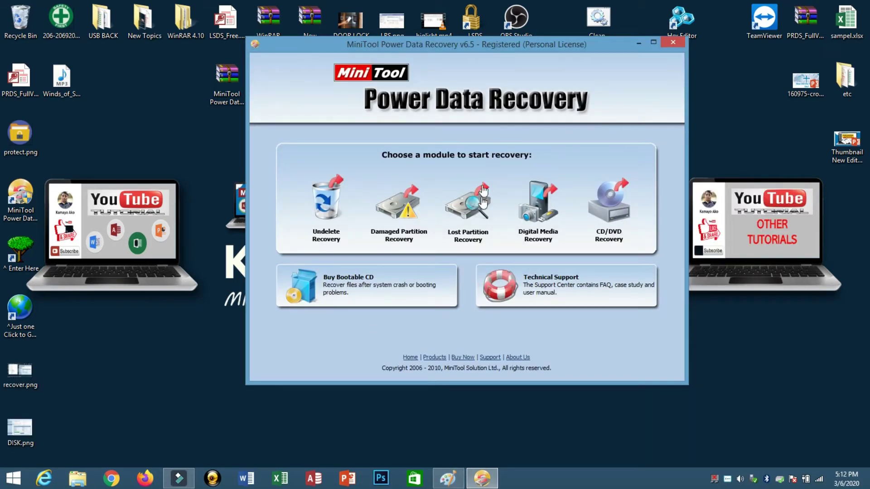
pyautogui.click(475, 219)
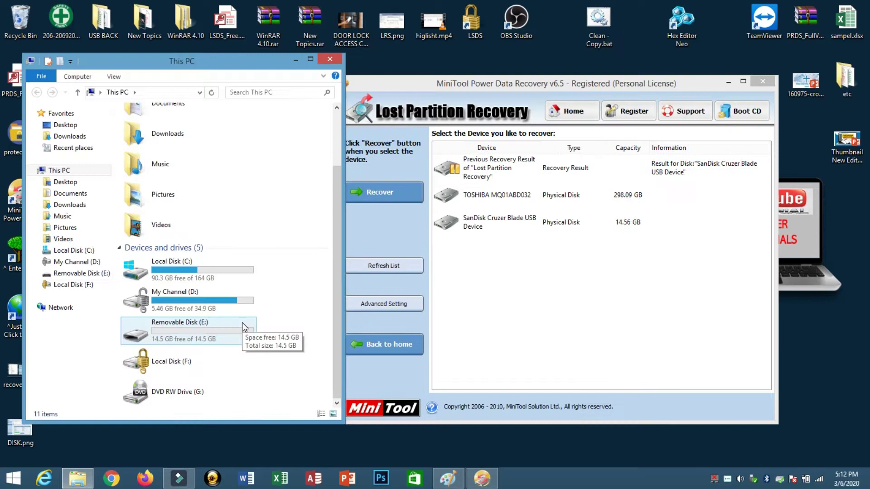
pyautogui.moveTo(341, 162)
pyautogui.mouseDown()
pyautogui.moveTo(308, 154)
pyautogui.moveTo(338, 154)
pyautogui.mouseUp()
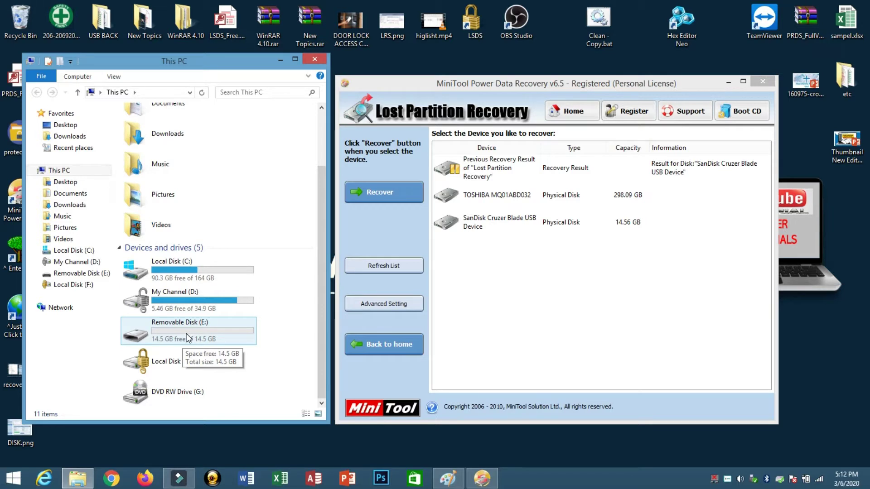
# - Verify Removable Disk (E:) is empty, then scan the SanDisk Cruzer Blade USB for lost partitions
pyautogui.doubleClick(186, 334)
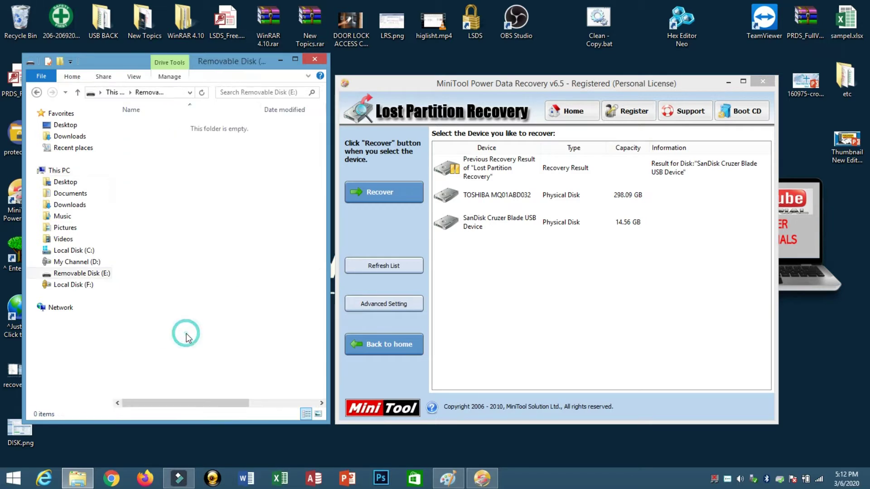
pyautogui.click(78, 92)
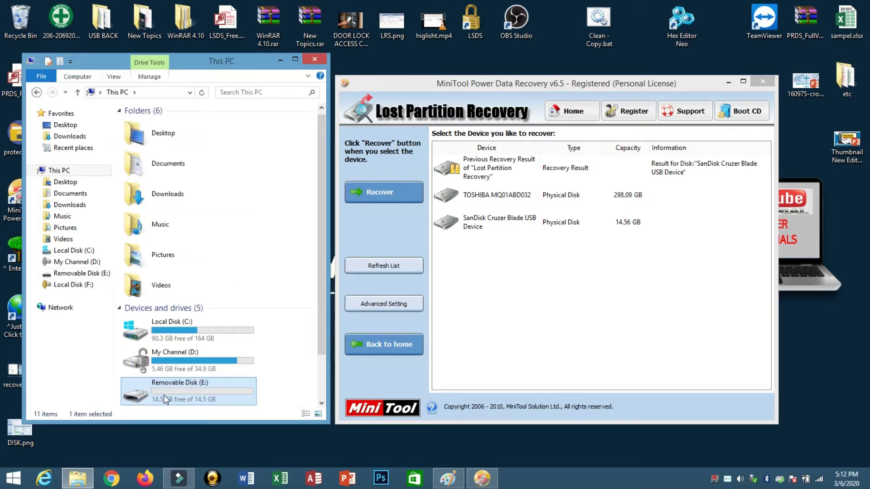
pyautogui.click(519, 225)
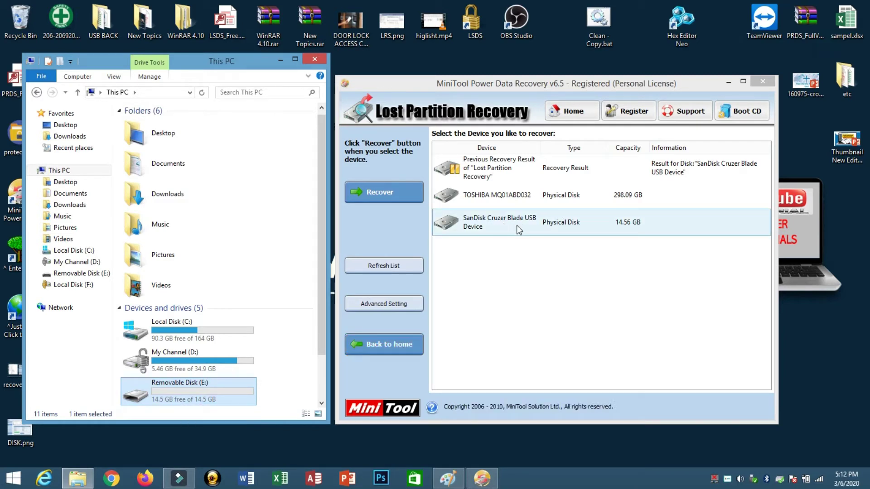
pyautogui.click(526, 225)
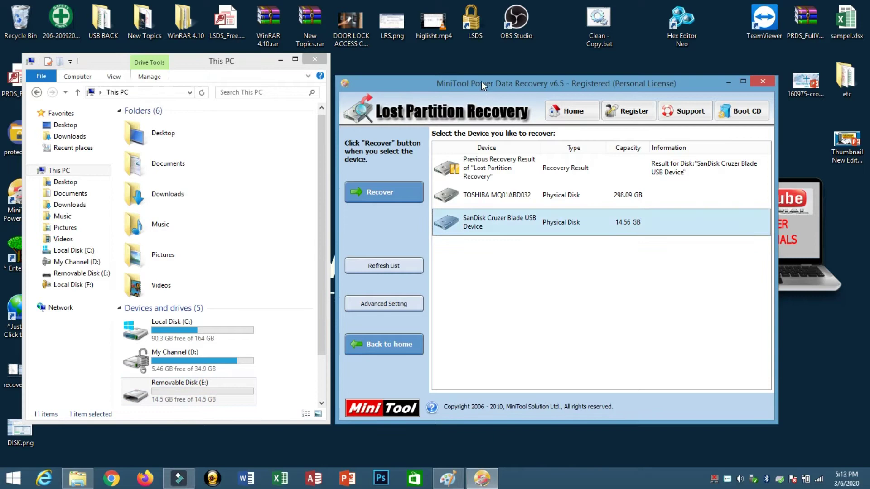
pyautogui.moveTo(481, 81); pyautogui.dragTo(514, 76)
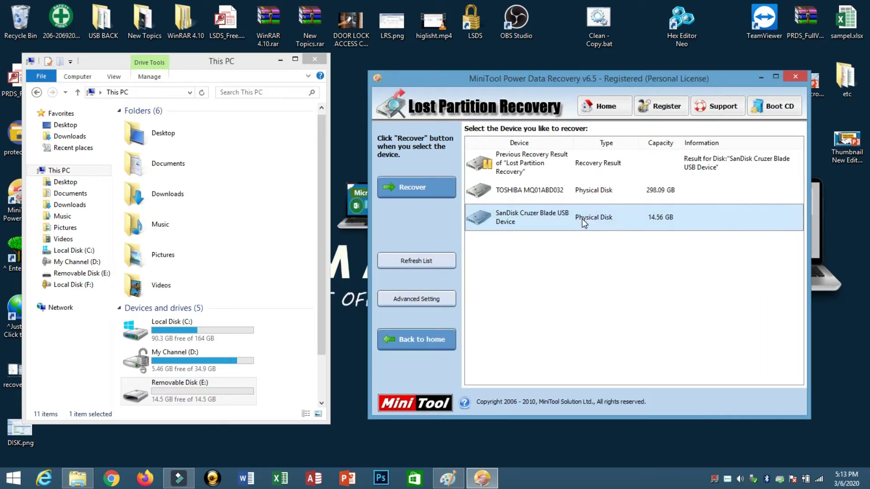
pyautogui.click(428, 186)
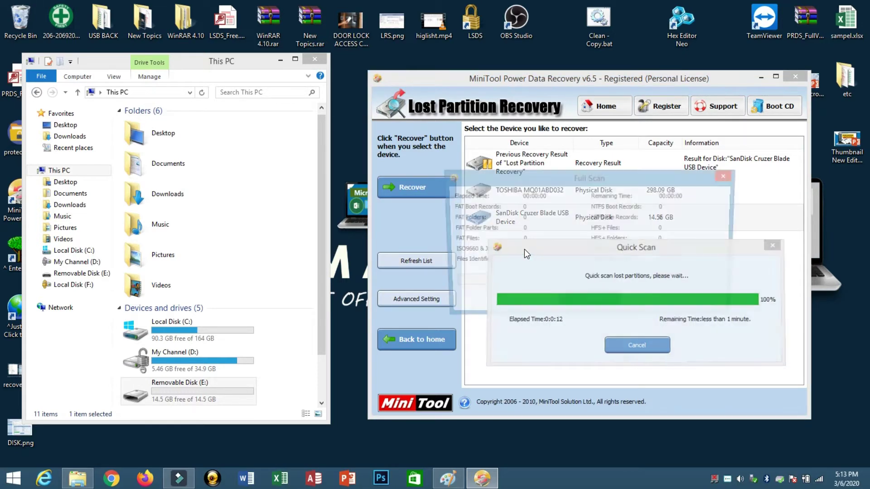
# - Wait for the full scan to list eight partitions, including Partition 8 RAW with 4895 files
pyautogui.moveTo(560, 241); pyautogui.dragTo(559, 239)
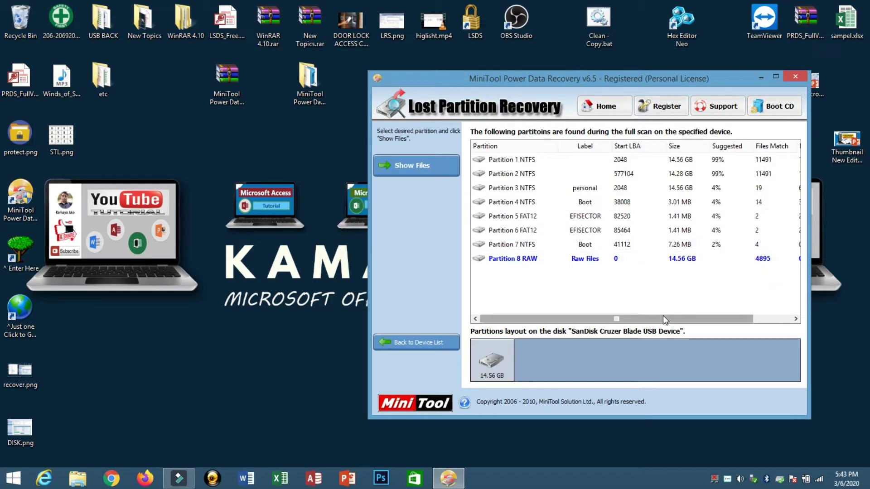
# - Show Partition 8 RAW's found files and tick RAW Files to select all 4895 (11.01 GB)
pyautogui.click(578, 260)
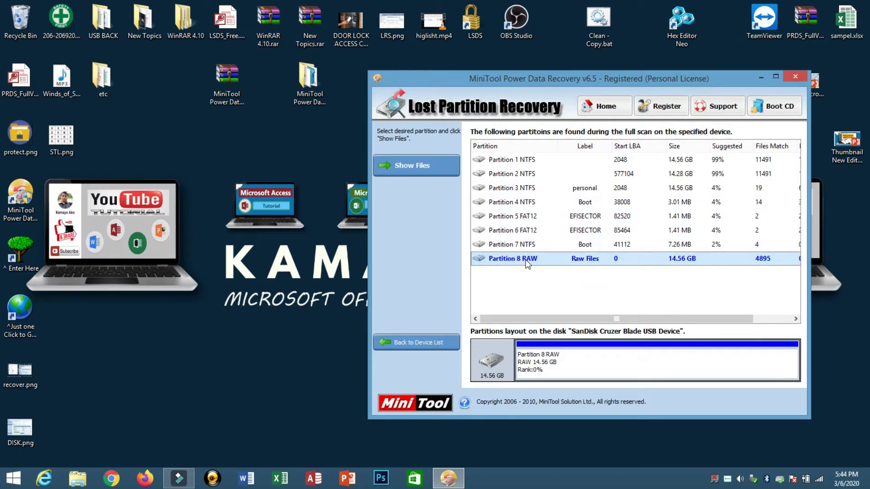
pyautogui.click(417, 163)
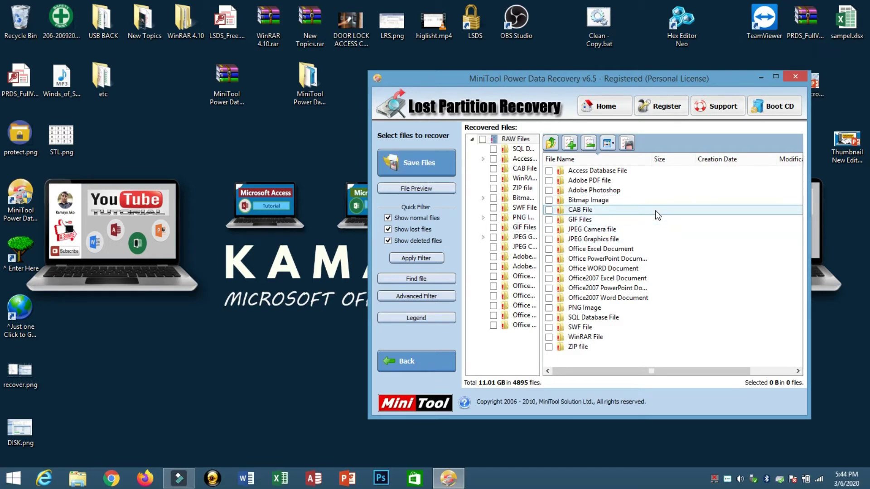
pyautogui.click(482, 140)
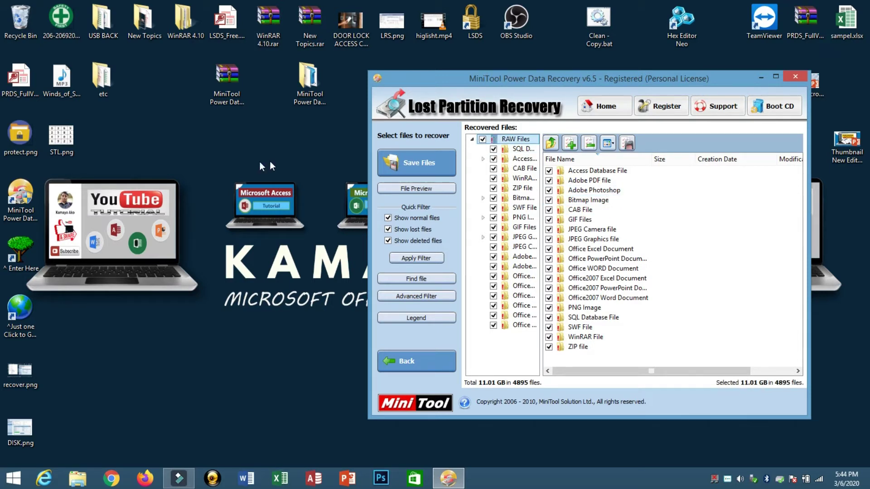
# - Save the 4895 marked files into a new desktop folder named FILES
pyautogui.click(413, 165)
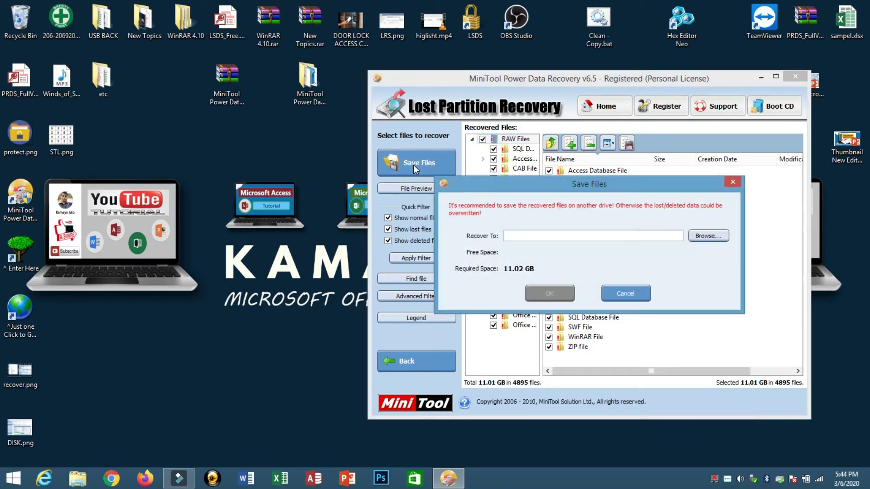
pyautogui.click(720, 236)
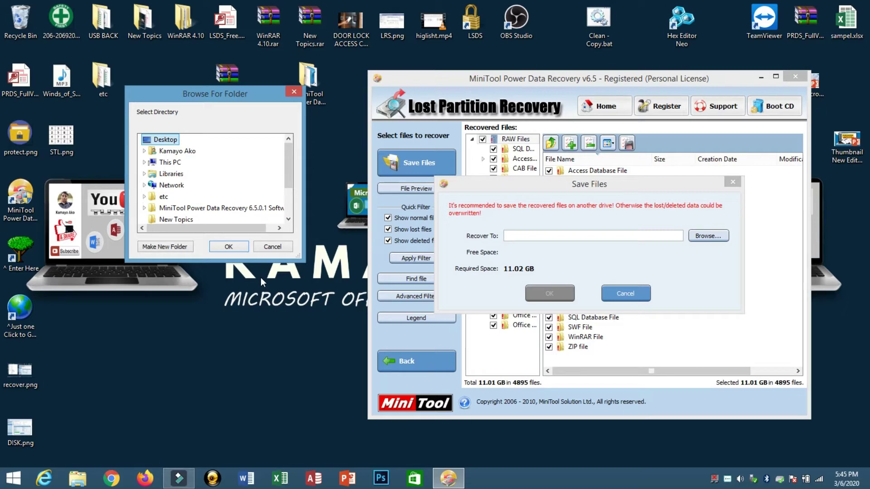
pyautogui.press('super+e')
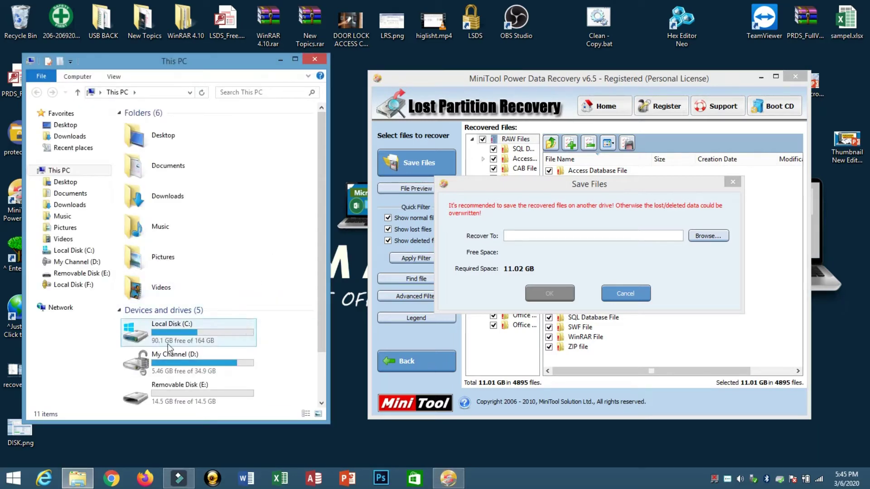
pyautogui.click(317, 60)
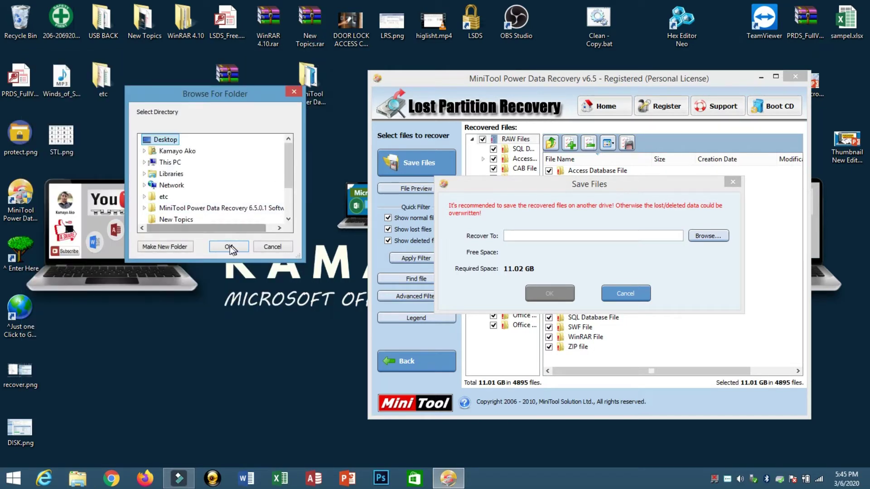
pyautogui.click(160, 247)
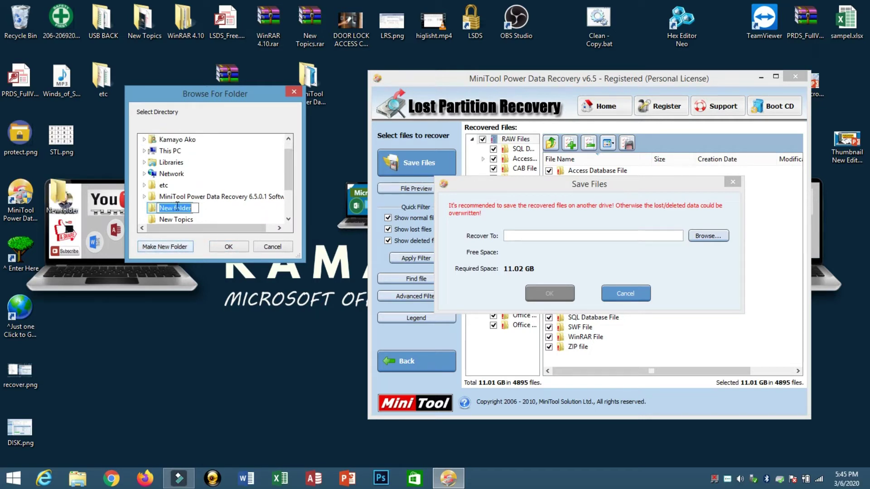
pyautogui.write('FILES')
pyautogui.press('Return')
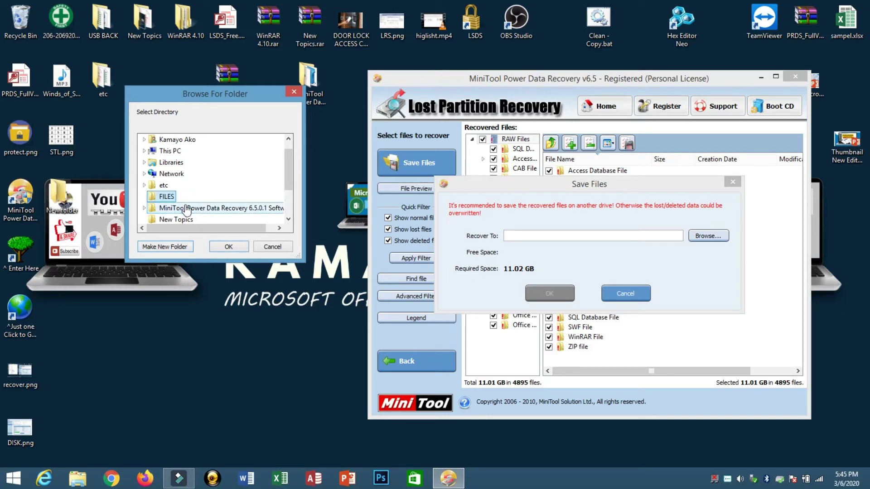
pyautogui.click(227, 248)
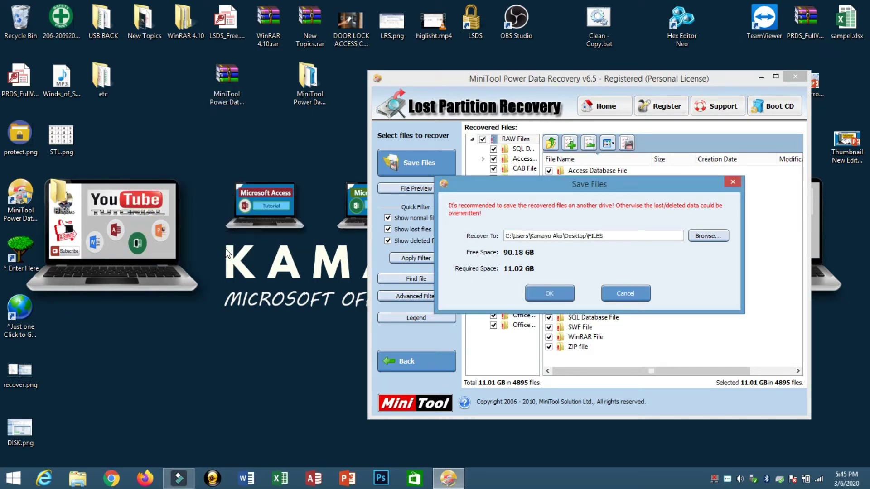
pyautogui.click(540, 296)
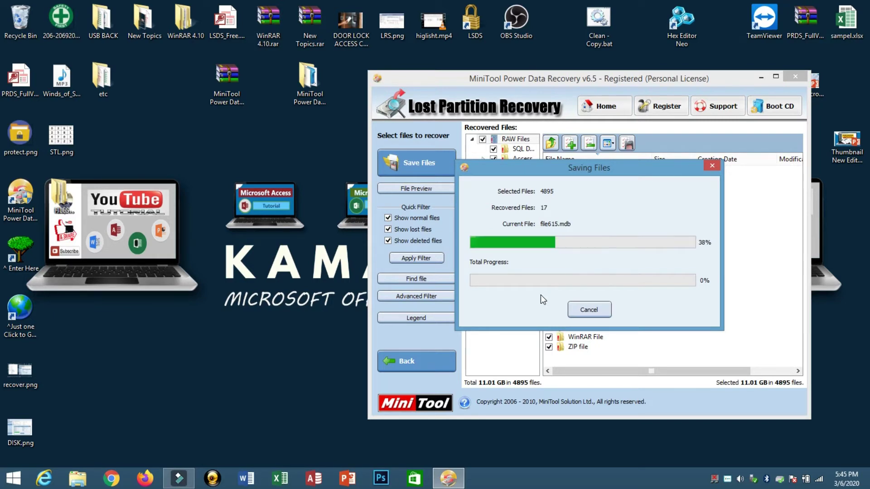
# - While the save finishes, move the FILES icon higher and shift the progress window left
pyautogui.press('super+e')
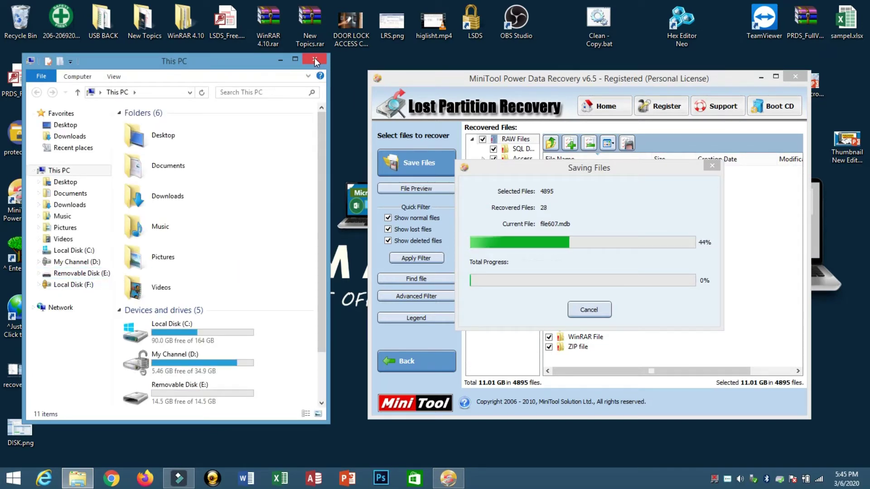
pyautogui.click(314, 58)
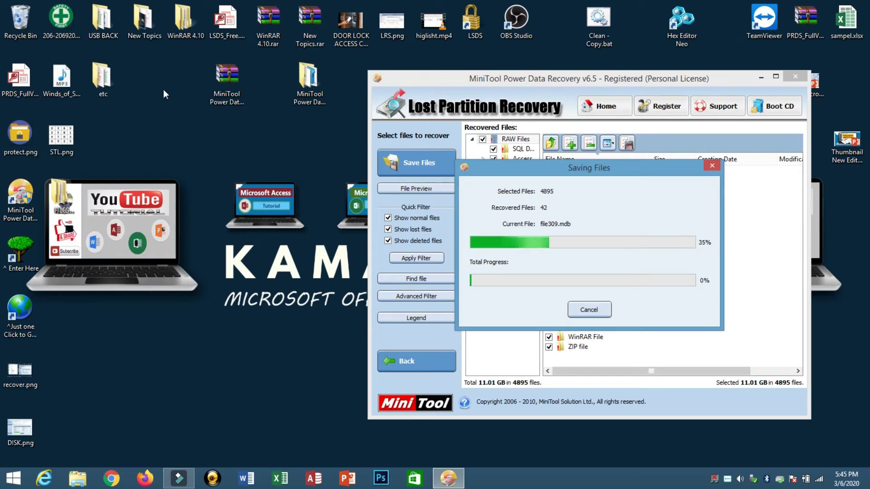
pyautogui.moveTo(68, 193); pyautogui.dragTo(152, 114)
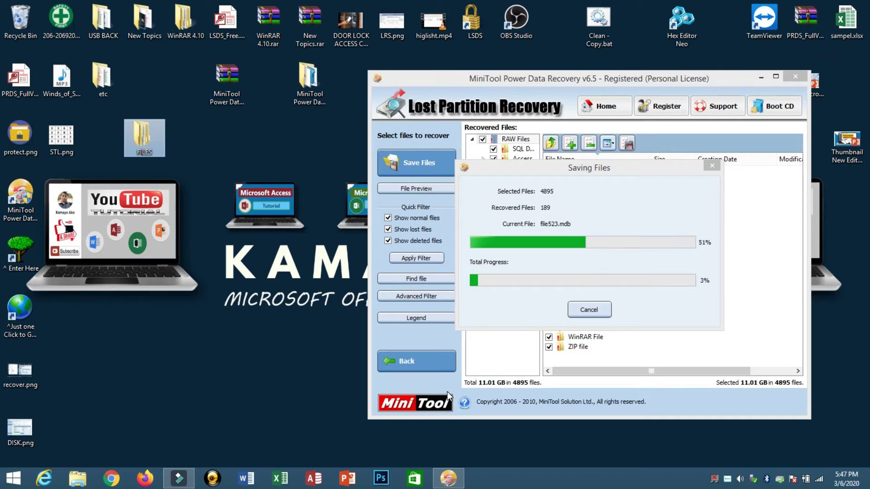
pyautogui.moveTo(589, 167); pyautogui.dragTo(193, 181)
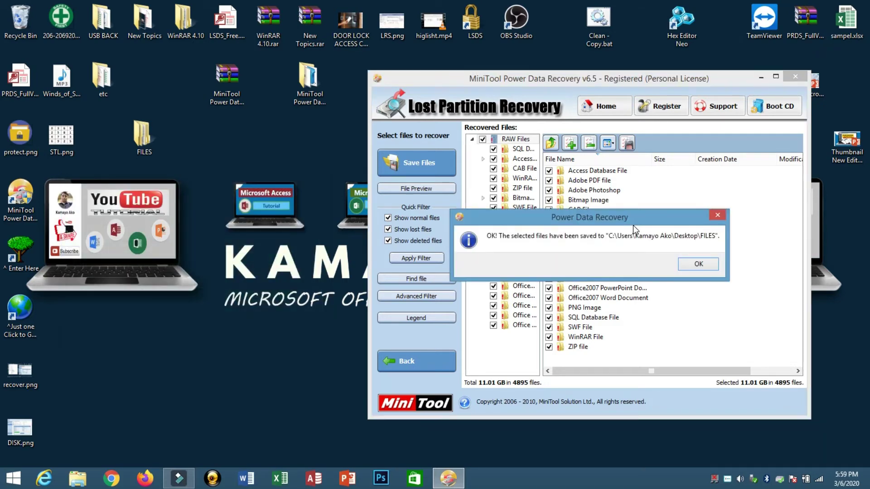
# - Close the message confirming all 4895 files were saved to FILES
pyautogui.moveTo(633, 224); pyautogui.dragTo(276, 293)
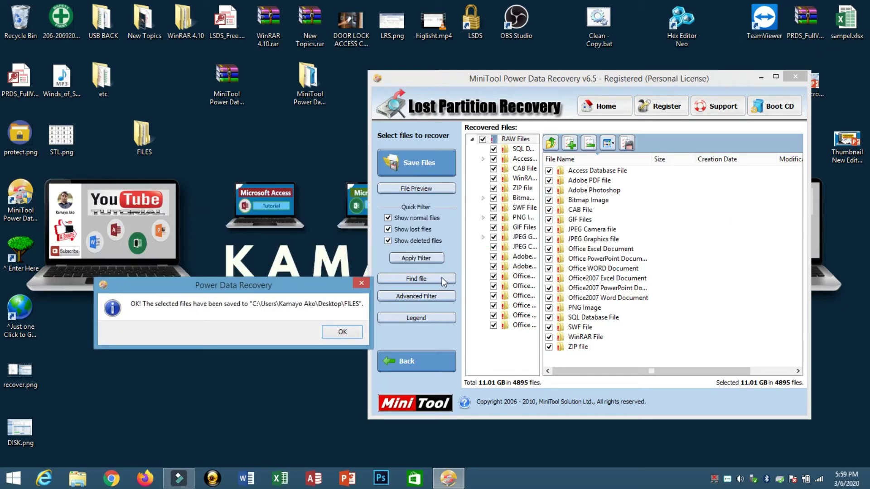
pyautogui.press('super+e')
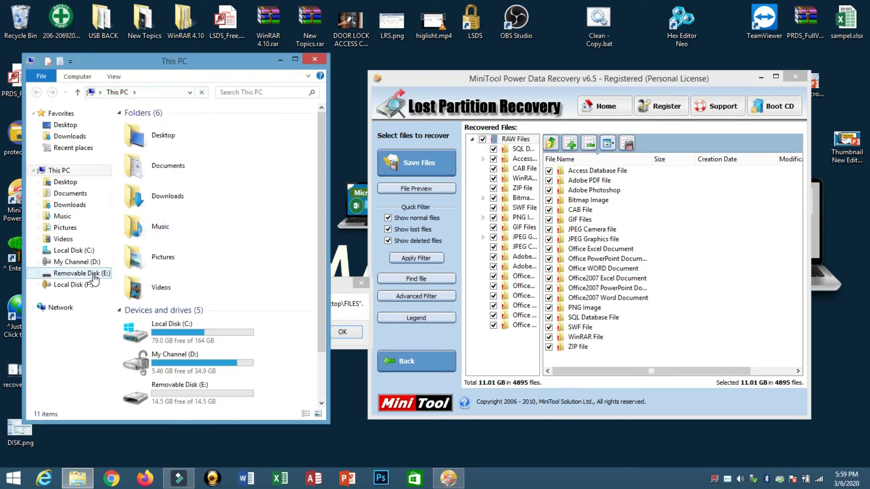
pyautogui.click(314, 60)
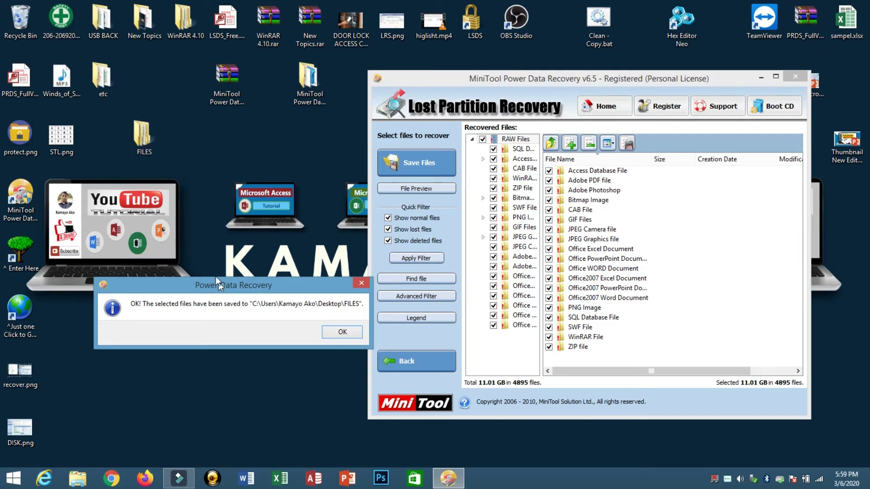
pyautogui.moveTo(221, 281); pyautogui.dragTo(188, 220)
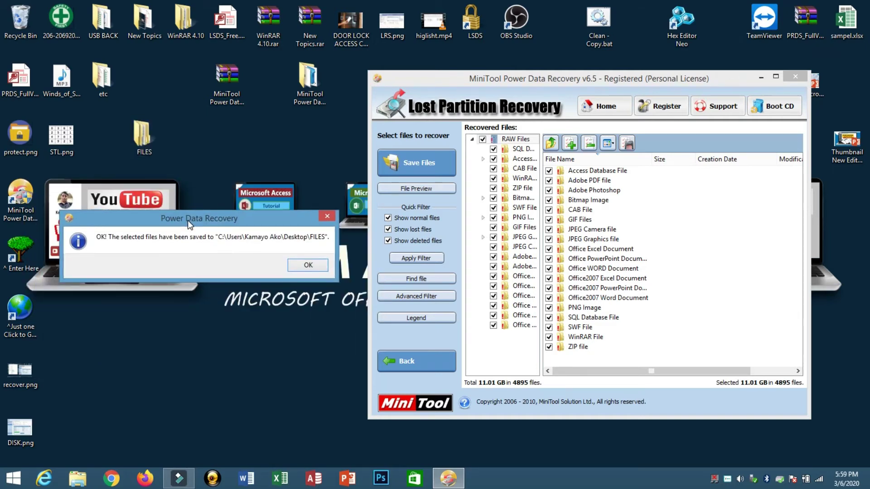
pyautogui.click(303, 268)
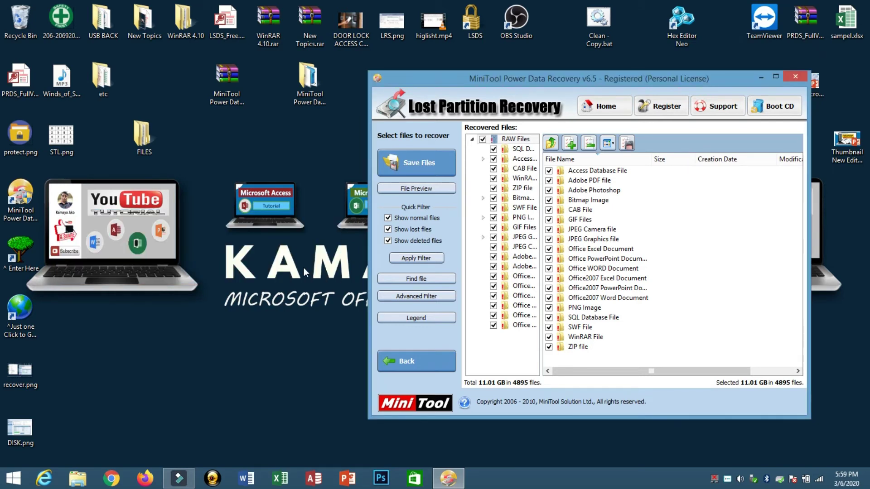
# - Open the desktop FILES folder and check that Removable Disk (E:) is still empty
pyautogui.doubleClick(143, 139)
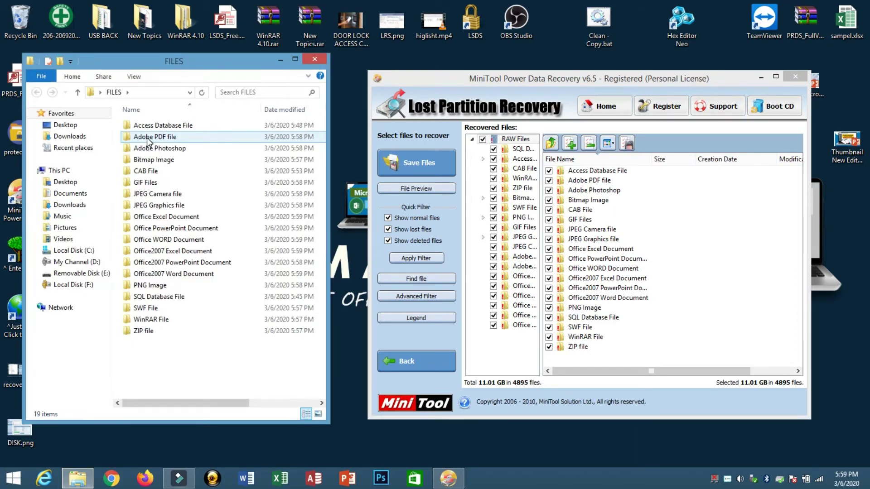
pyautogui.moveTo(147, 141)
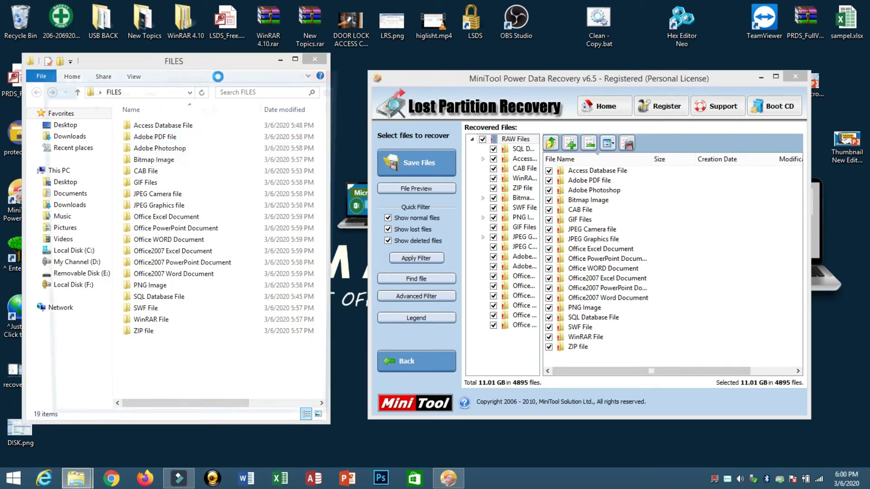
pyautogui.press('super+e')
pyautogui.moveTo(221, 81); pyautogui.dragTo(595, 35)
pyautogui.doubleClick(555, 372)
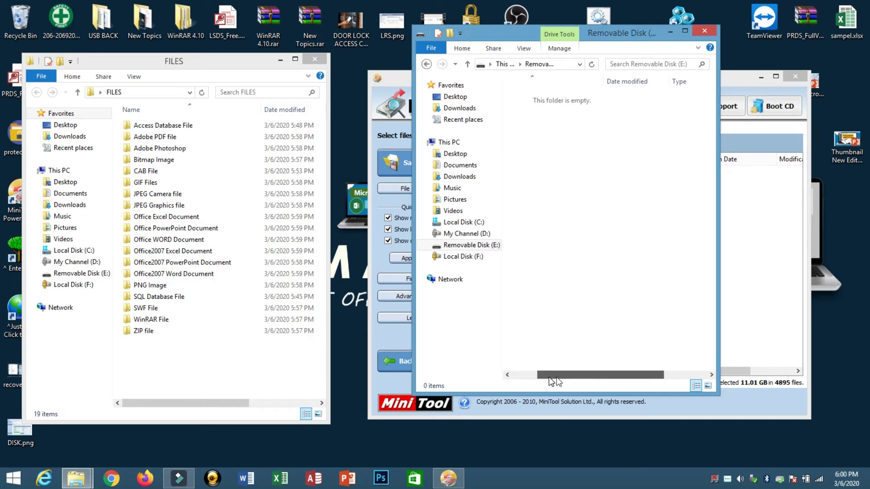
pyautogui.click(451, 142)
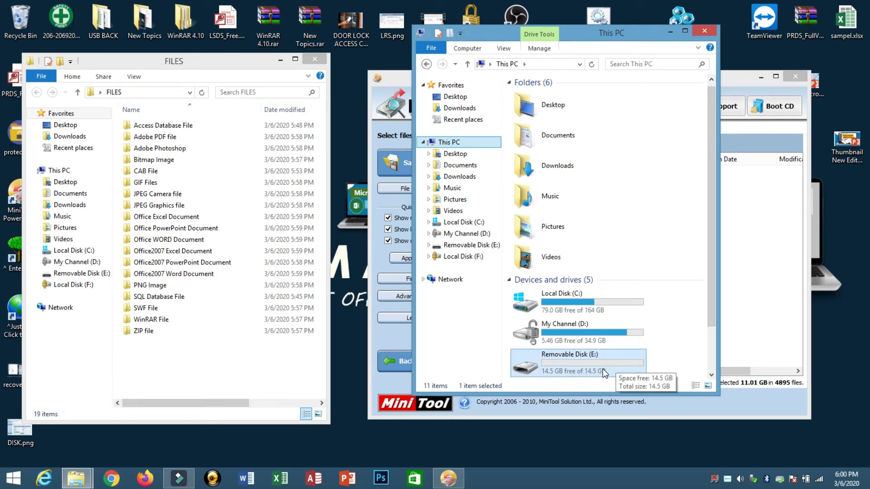
pyautogui.click(700, 28)
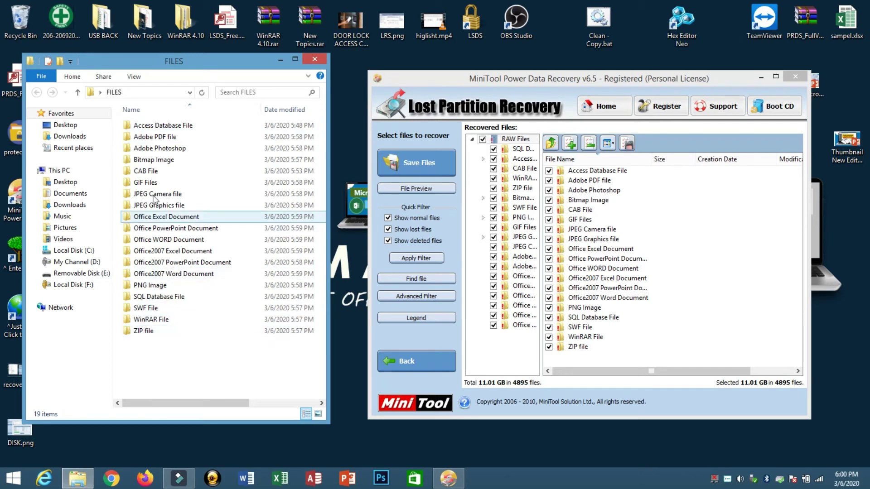
# - Open file264.mdb from Access Database File > 1~300 to confirm it works, then close Access
pyautogui.click(161, 131)
pyautogui.doubleClick(160, 131)
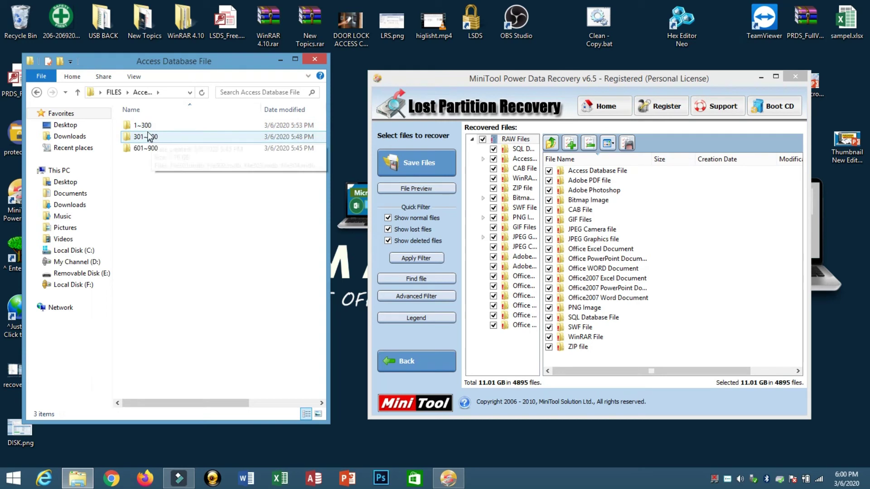
pyautogui.click(150, 127)
pyautogui.doubleClick(150, 128)
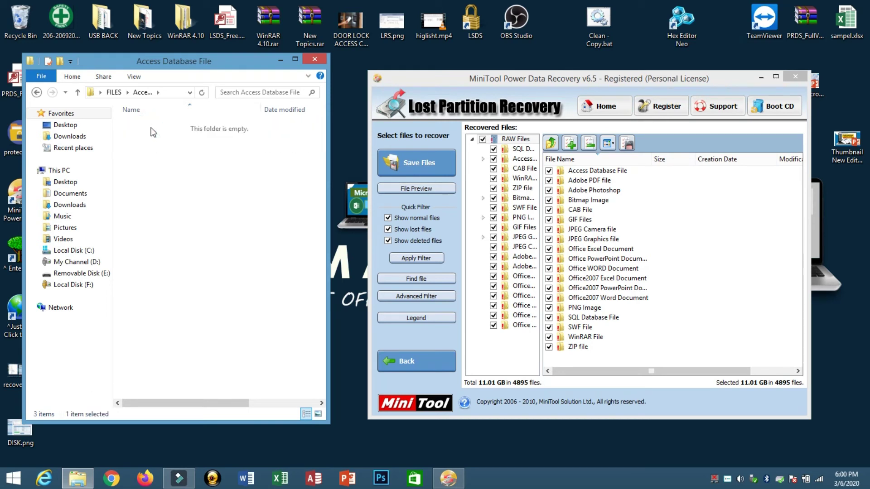
pyautogui.moveTo(316, 121); pyautogui.dragTo(302, 354)
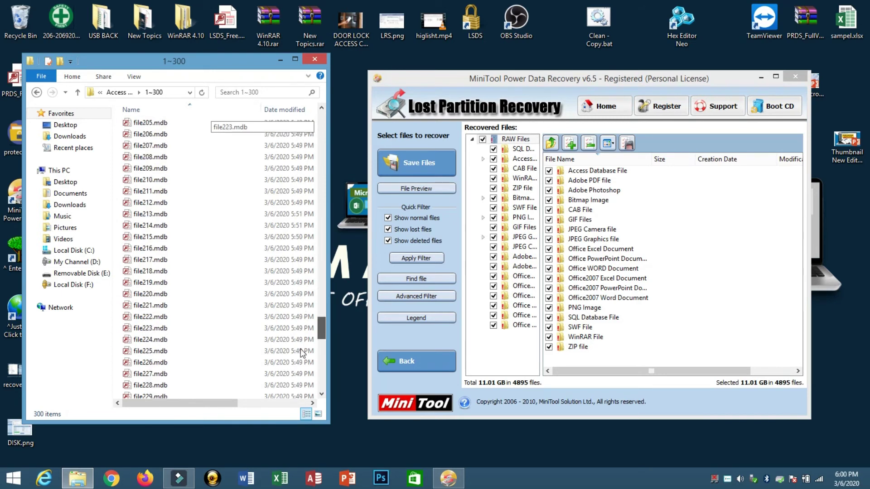
pyautogui.doubleClick(145, 324)
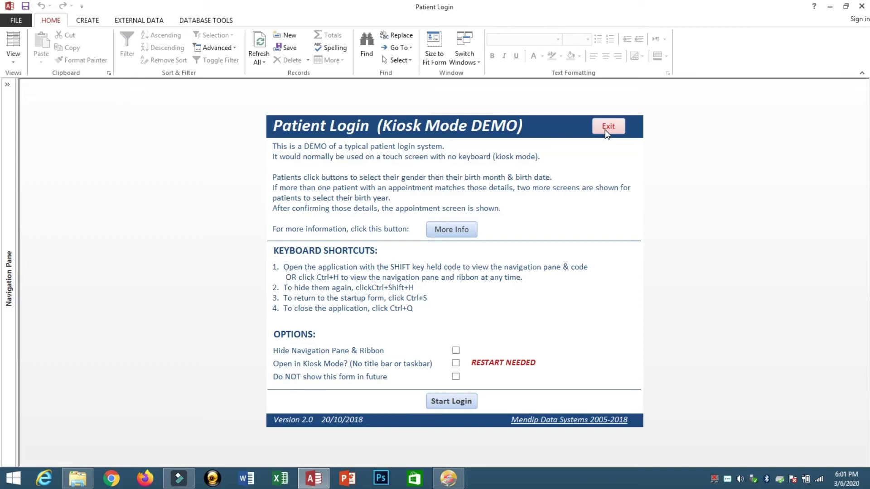
pyautogui.click(606, 128)
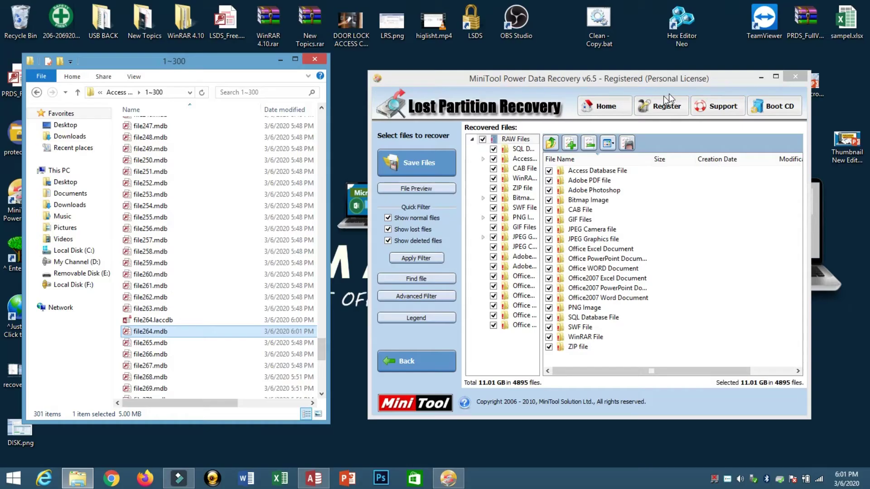
# - Look into the 301~600 folder, then go up to FILES and open Adobe PDF file
pyautogui.click(78, 93)
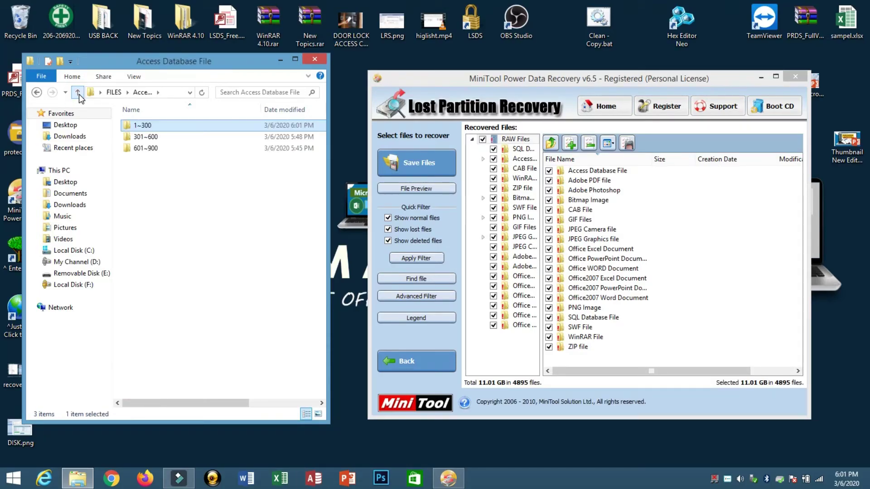
pyautogui.click(145, 138)
pyautogui.doubleClick(145, 137)
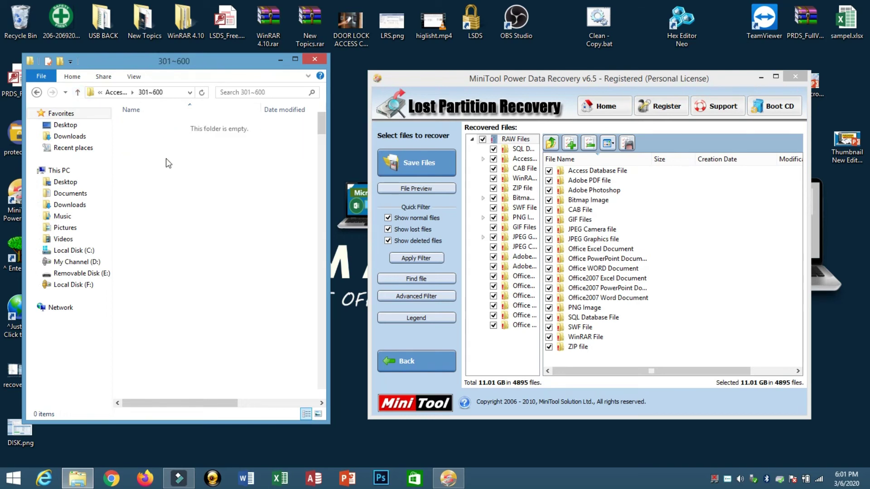
pyautogui.click(78, 93)
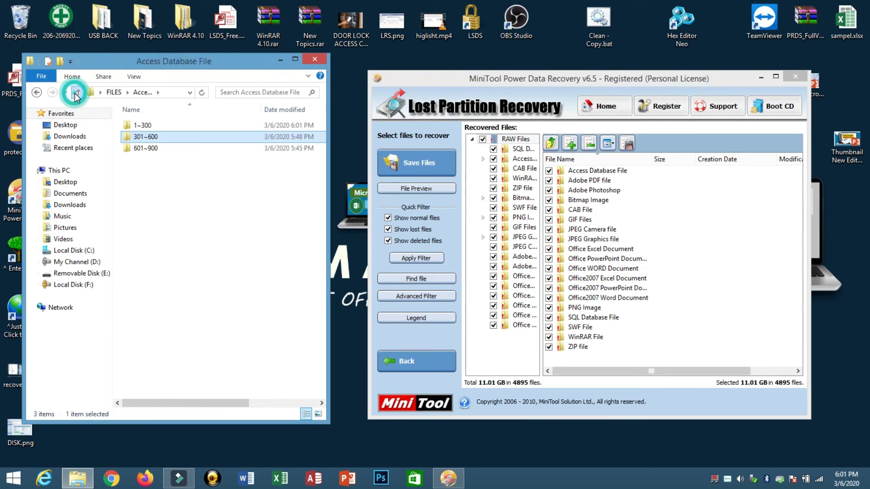
pyautogui.click(78, 93)
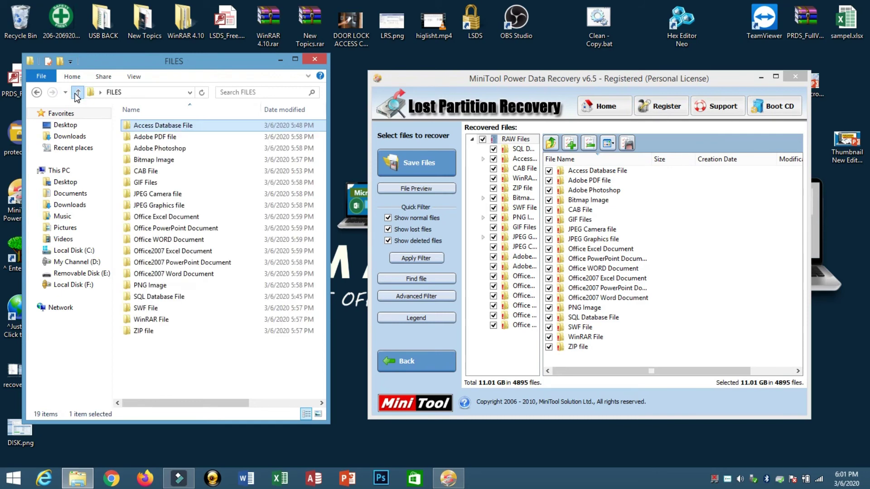
pyautogui.doubleClick(142, 137)
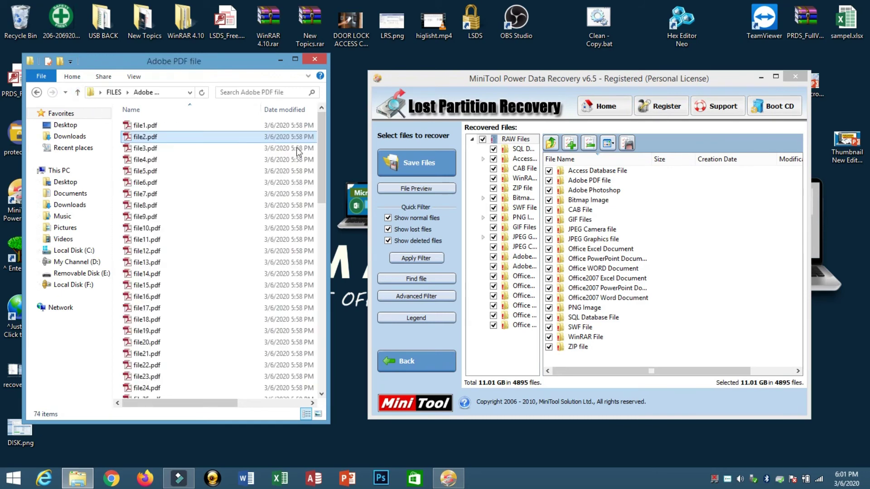
pyautogui.click(141, 138)
pyautogui.moveTo(322, 156); pyautogui.dragTo(318, 246)
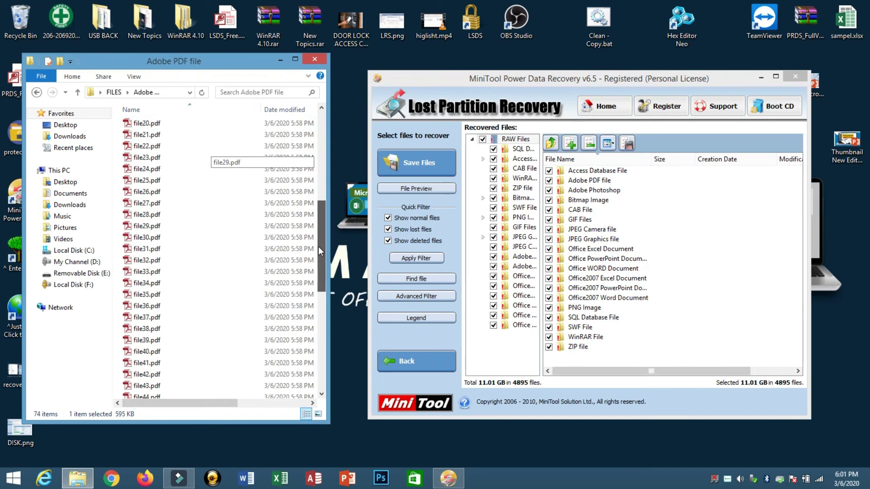
# - Open file36.pdf in Acrobat, postpone the Adobe prompt, then close it after checking it
pyautogui.doubleClick(143, 249)
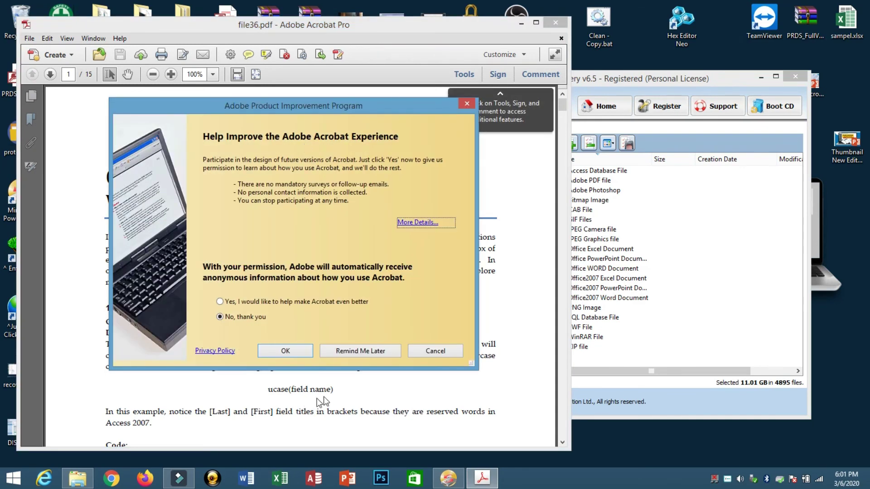
pyautogui.click(352, 353)
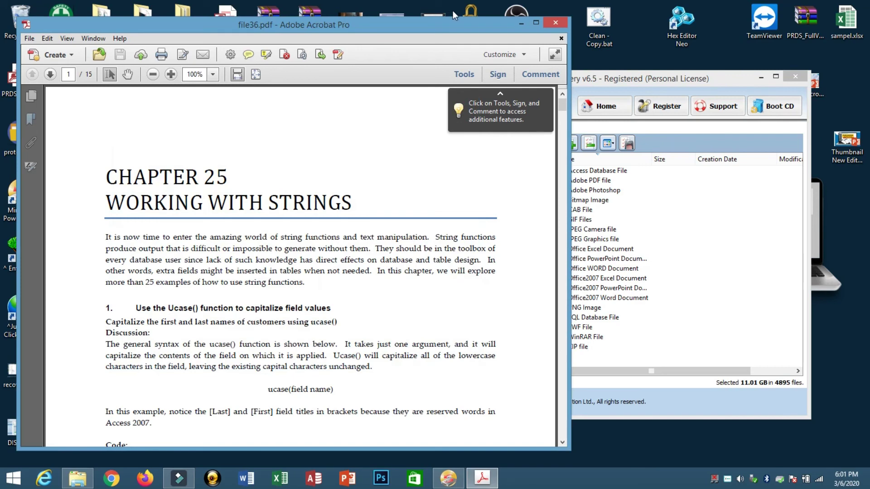
pyautogui.moveTo(569, 43); pyautogui.dragTo(385, 42)
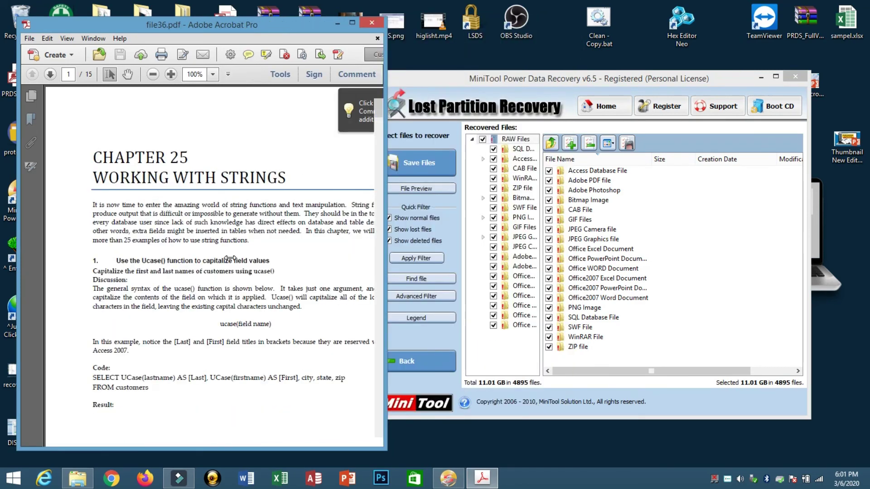
pyautogui.click(377, 23)
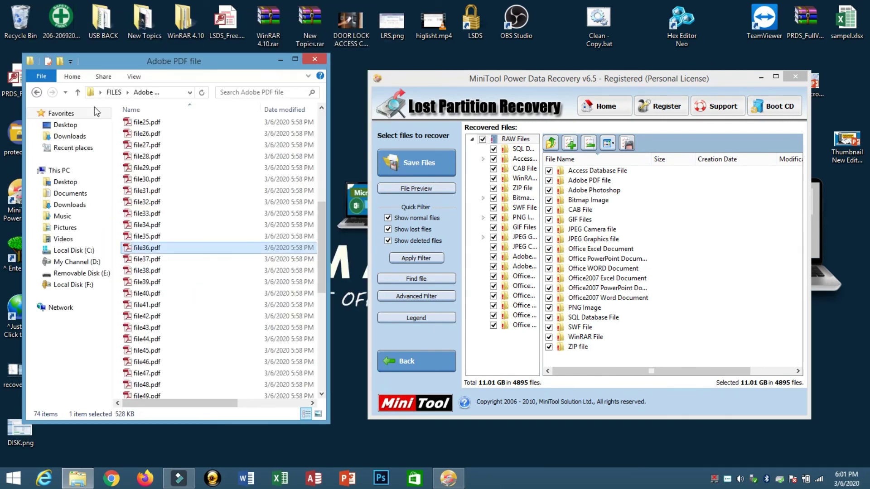
# - Go up from Adobe PDF file to the FILES folder showing all 19 recovered type folders
pyautogui.click(78, 93)
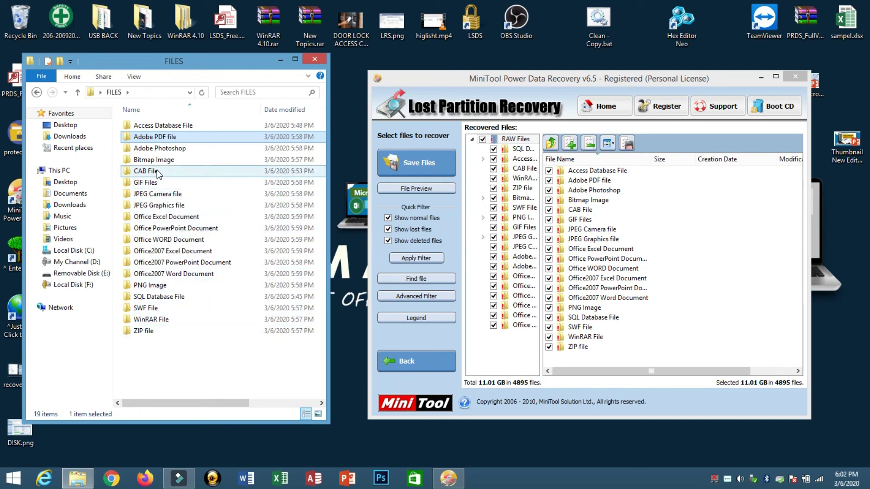
pyautogui.moveTo(156, 170)
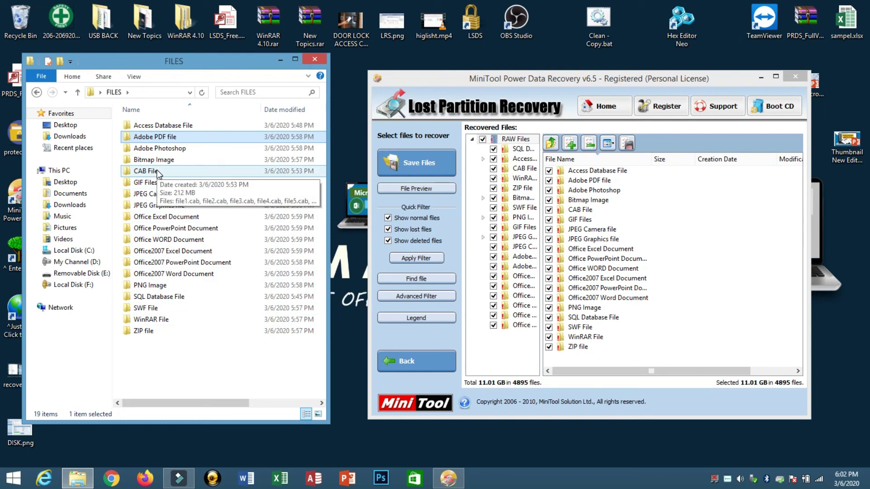
pyautogui.moveTo(164, 233)
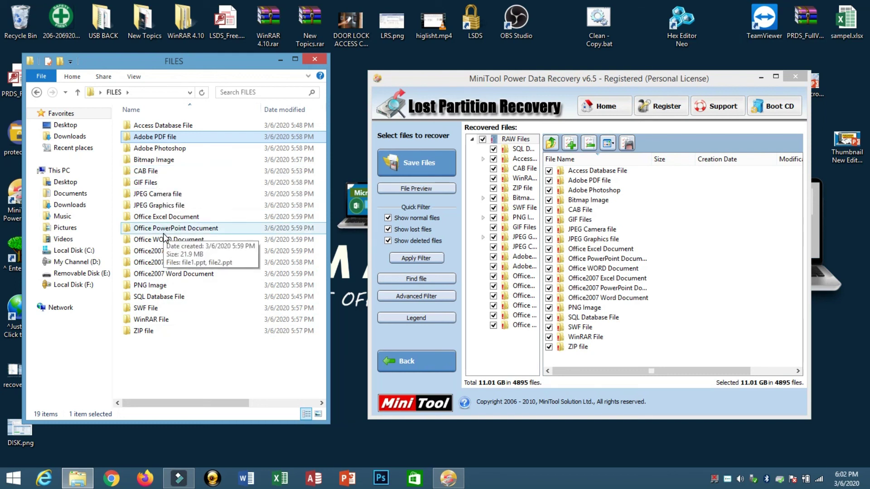